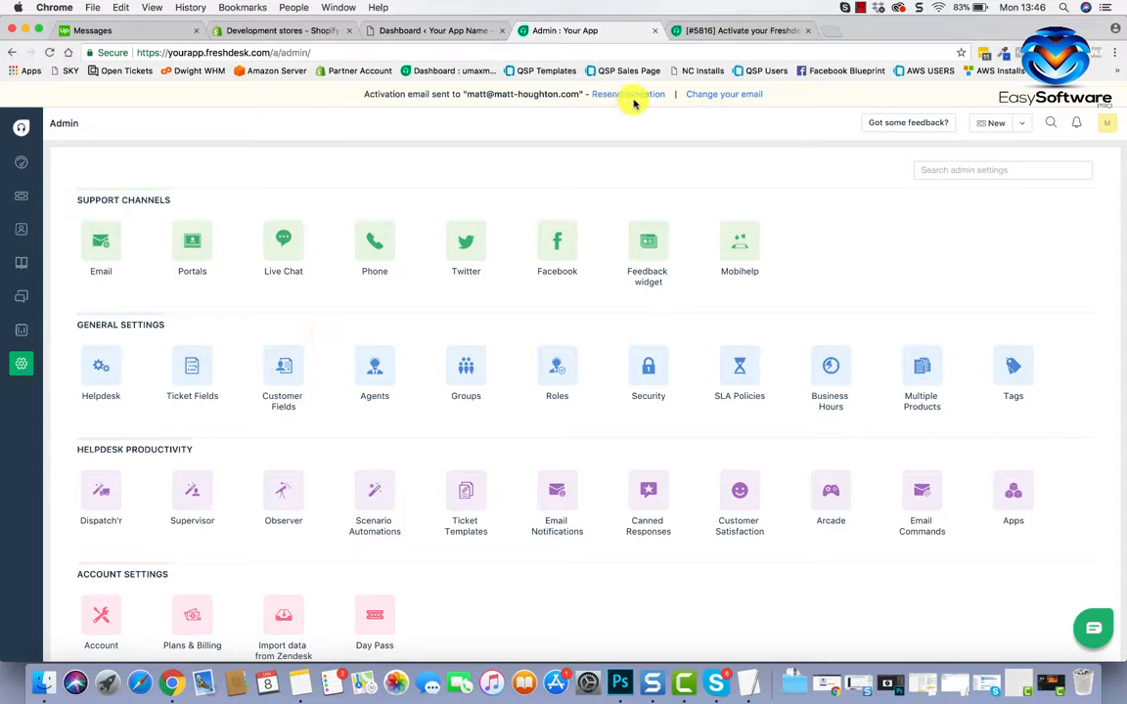
Open the activation email ticket and bring up the Freshdesk account activation form.
left_click(733, 31)
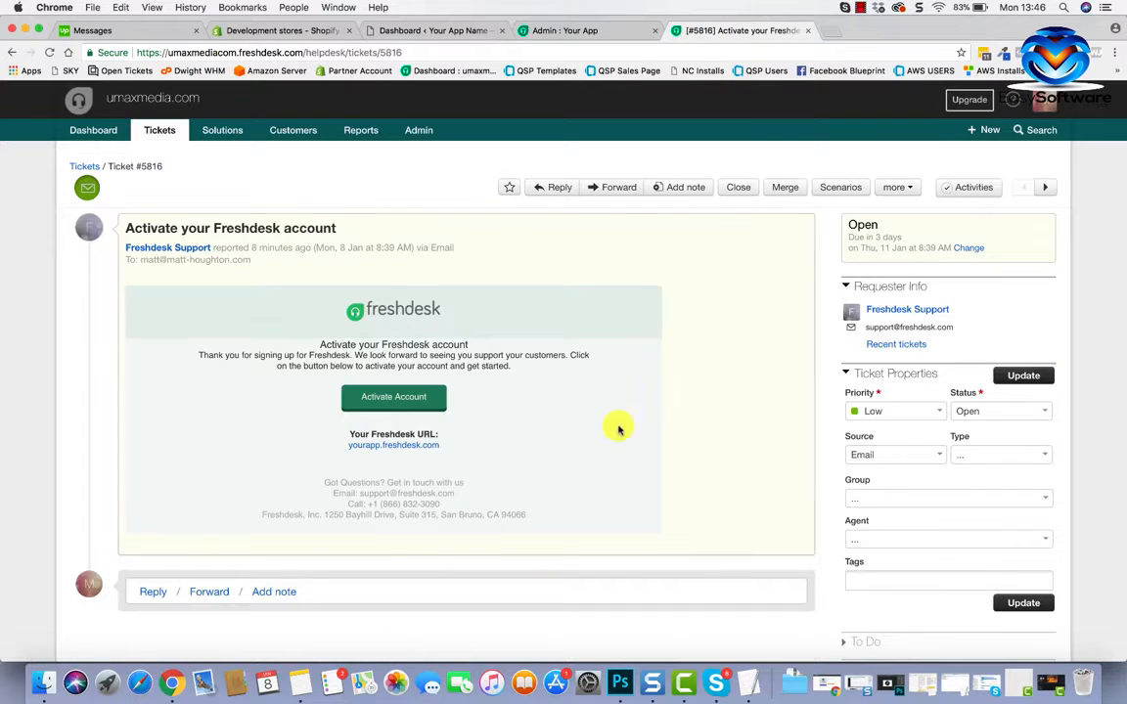
scroll(435, 547, "down", 1)
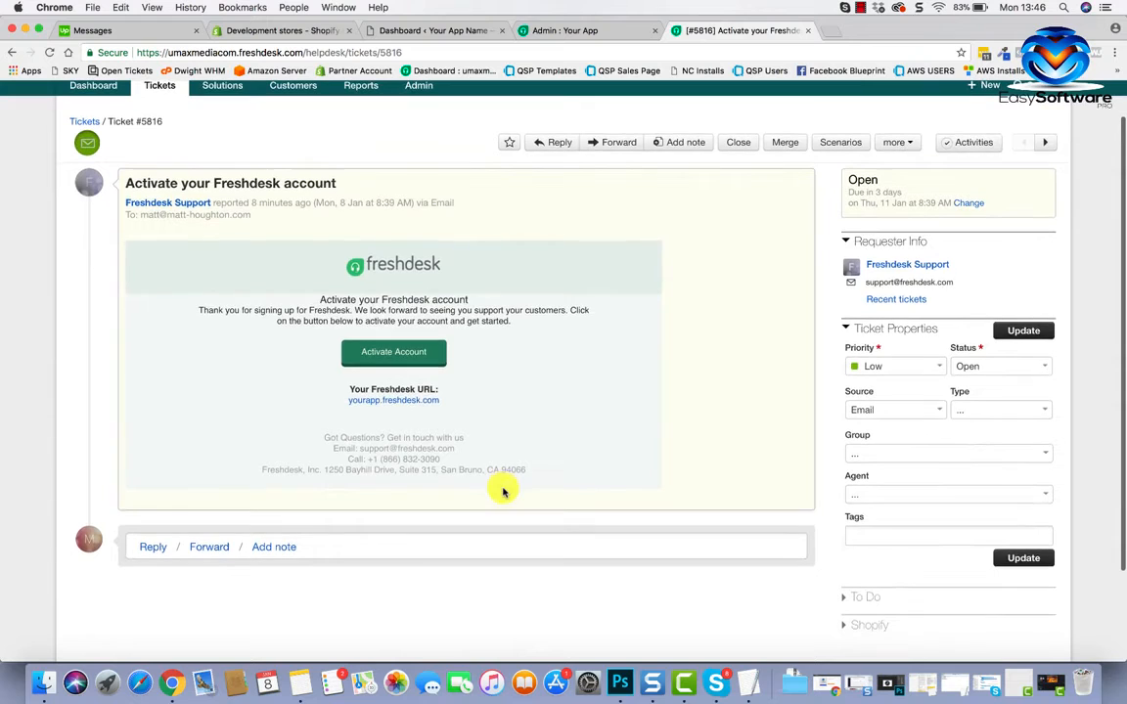
left_click(395, 354)
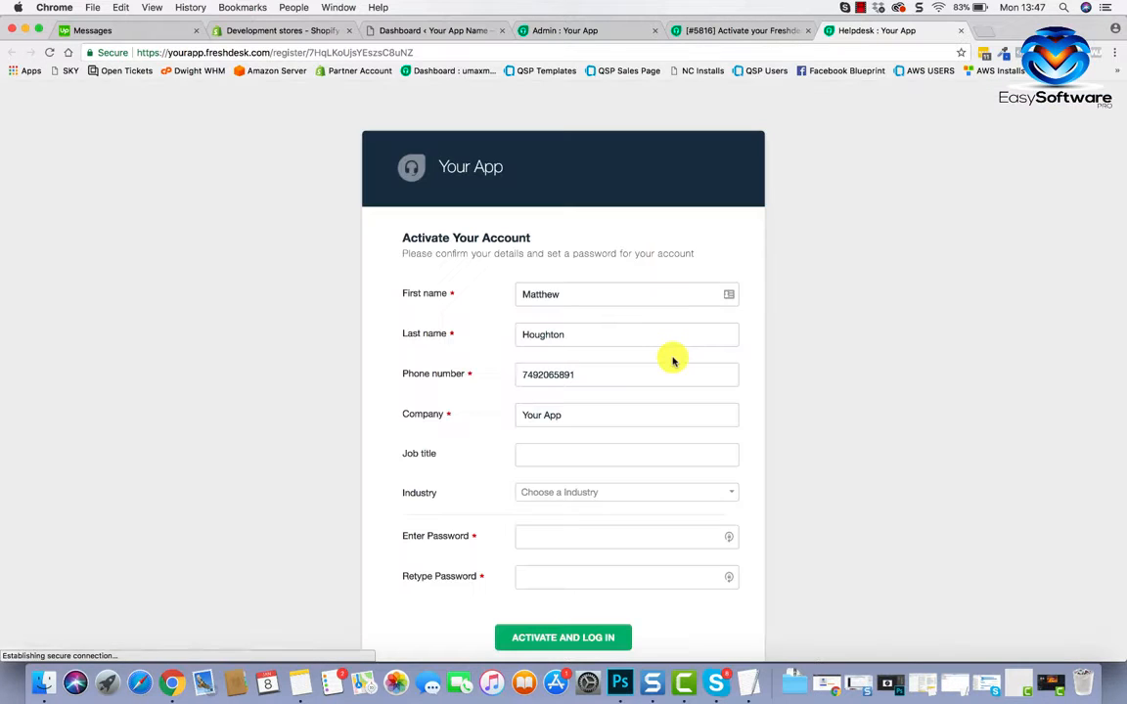
scroll(560, 380, "down", 2)
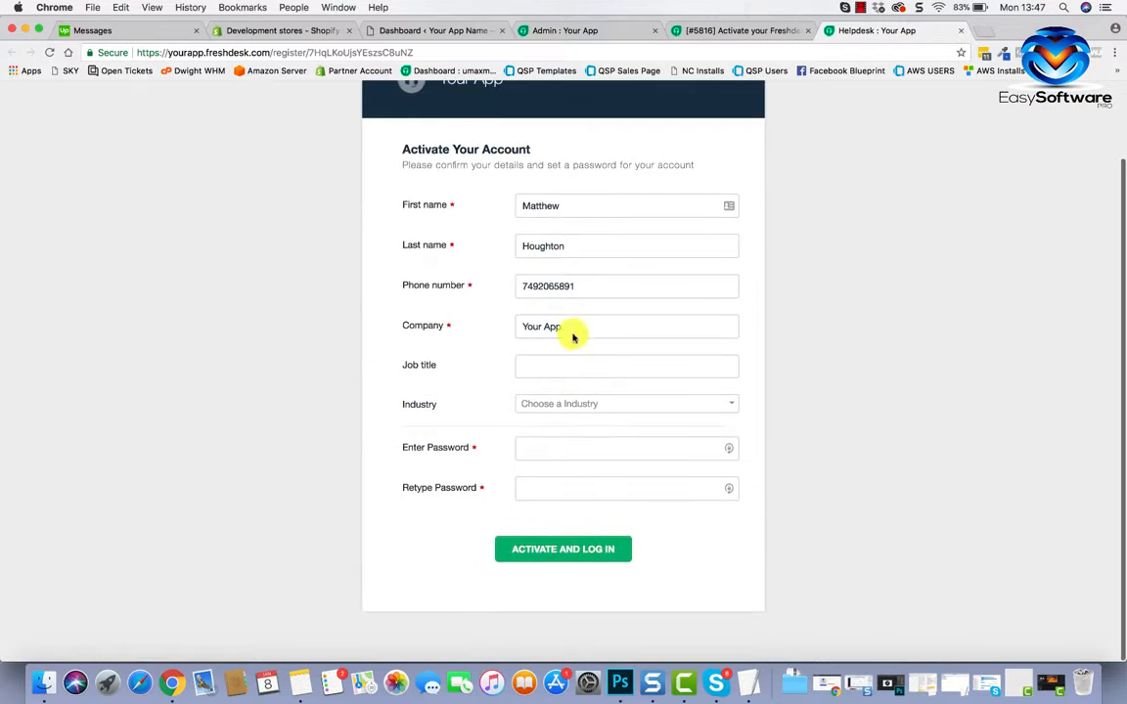
Fill in the activation form with industry Media and job title Software Developer.
left_click(525, 327)
left_click_drag(525, 327, 563, 326)
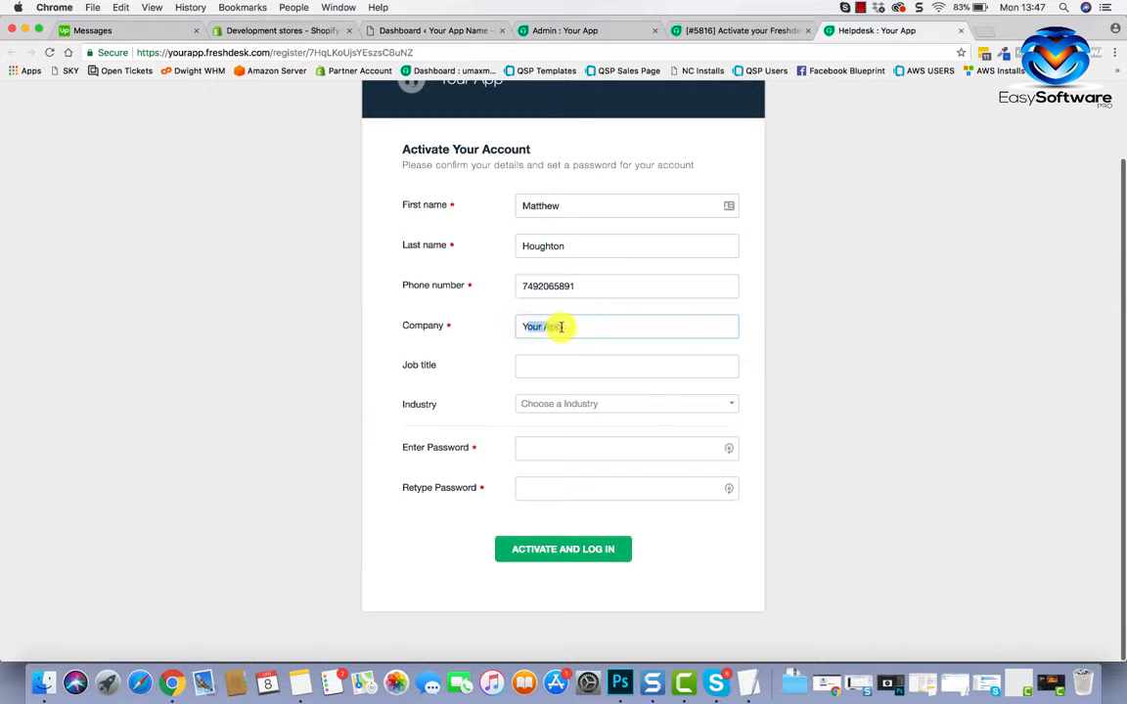
left_click(554, 360)
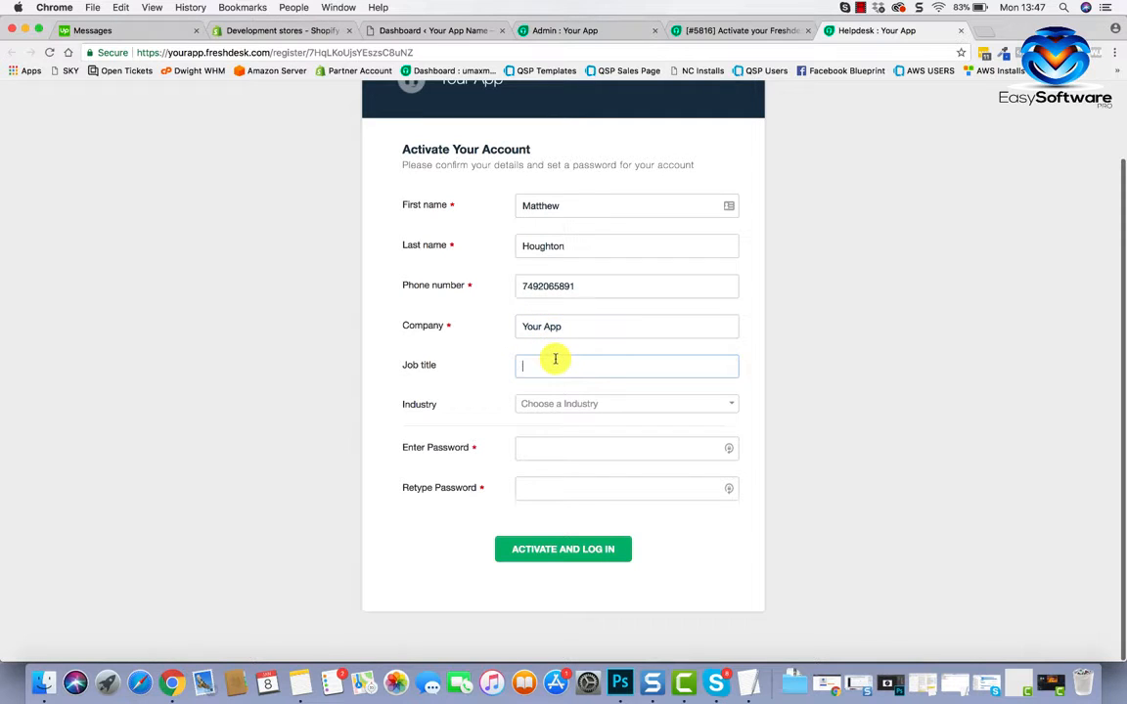
left_click(593, 403)
scroll(582, 504, "down", 5)
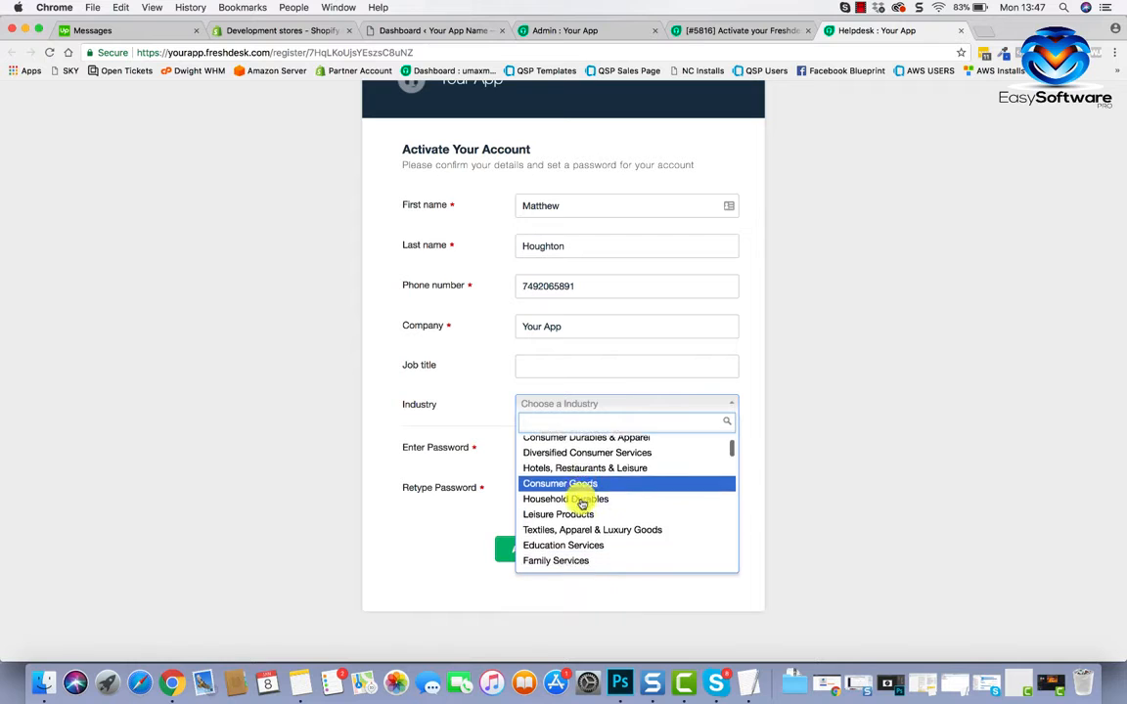
scroll(582, 504, "down", 1)
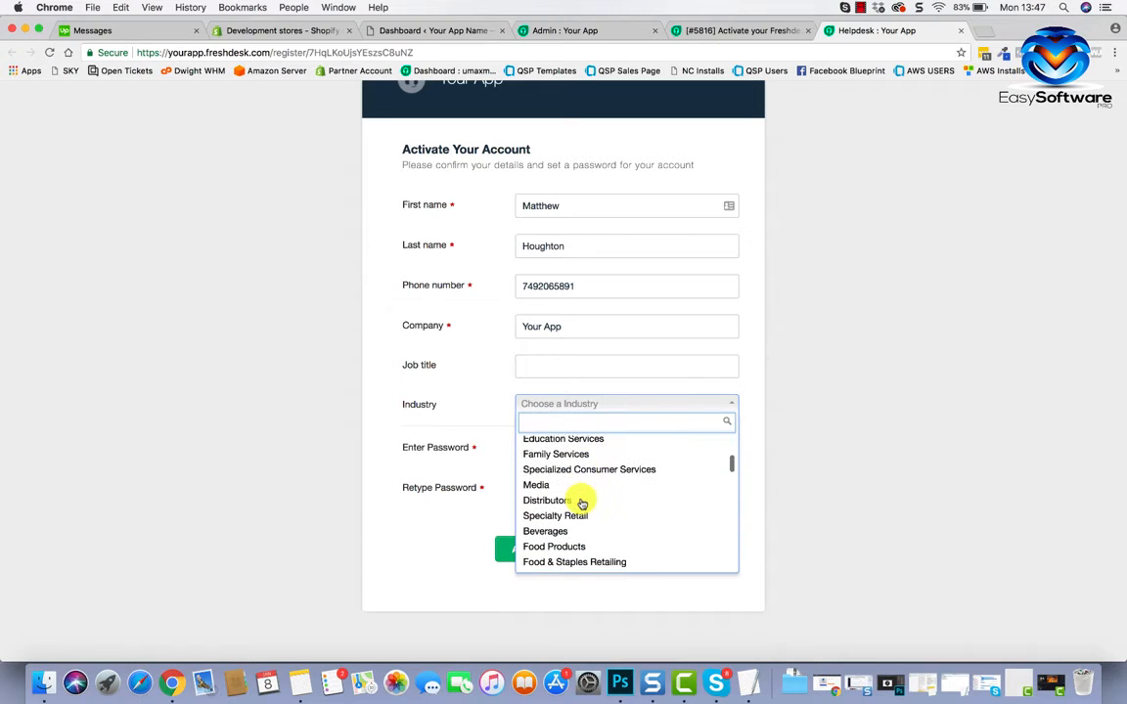
left_click(550, 488)
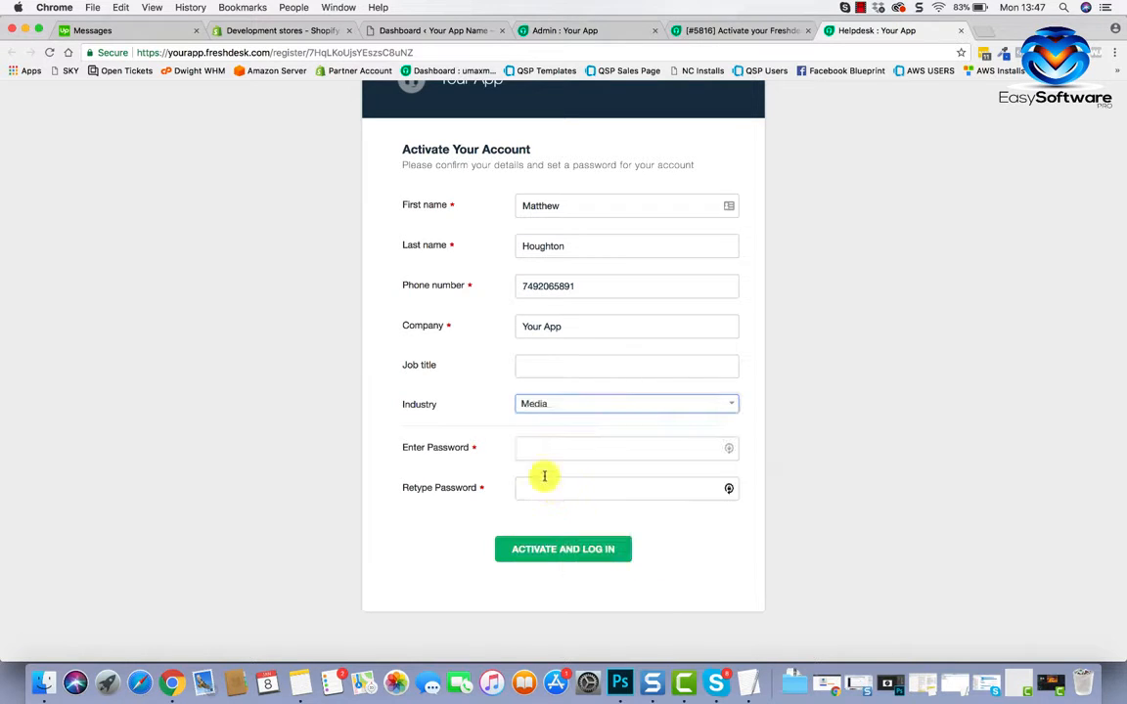
left_click(526, 374)
type("Softw")
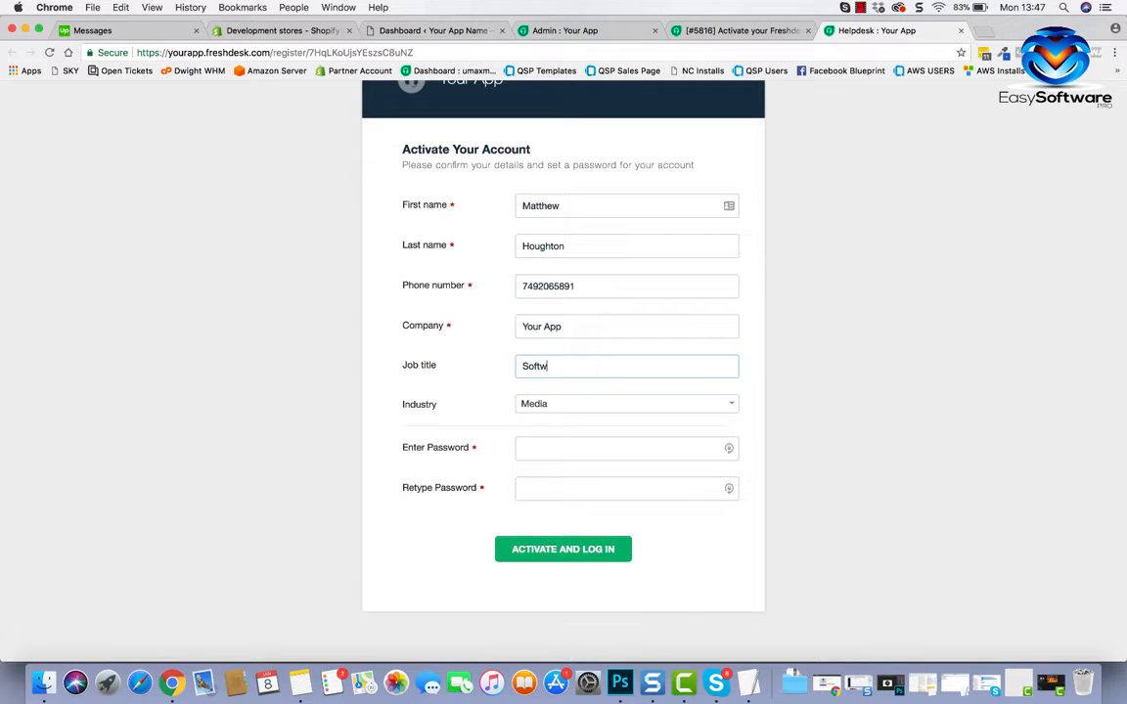
type("eare Developer")
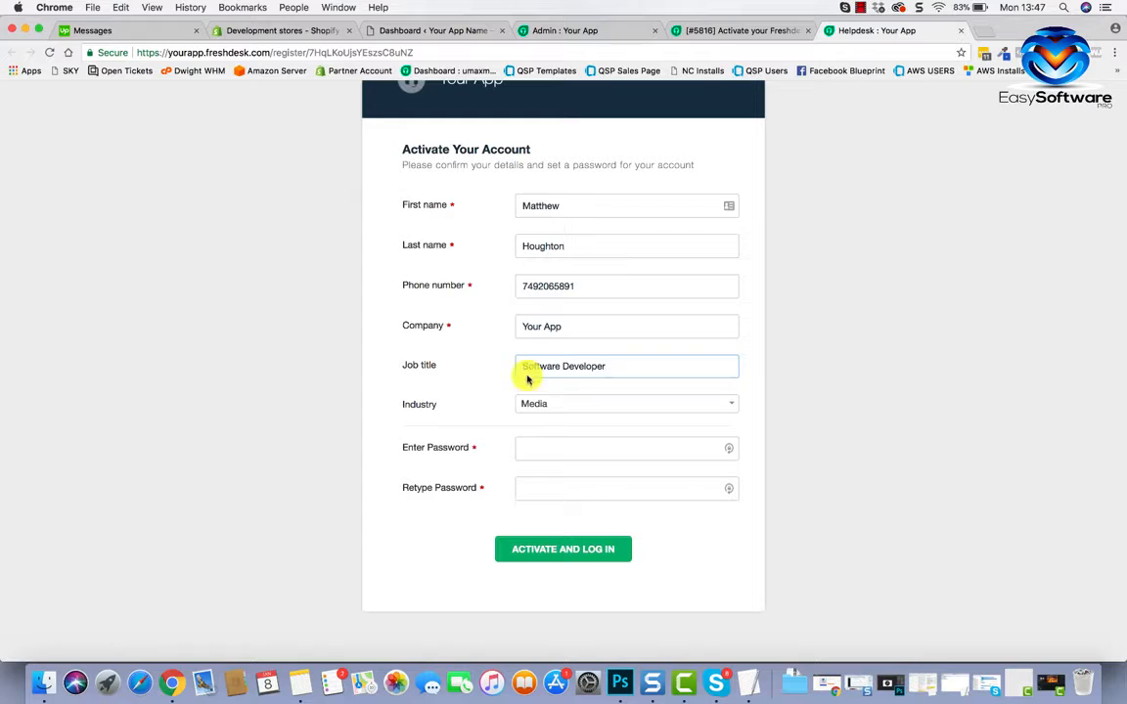
Enter and confirm an account password, then submit the activation form.
left_click(547, 454)
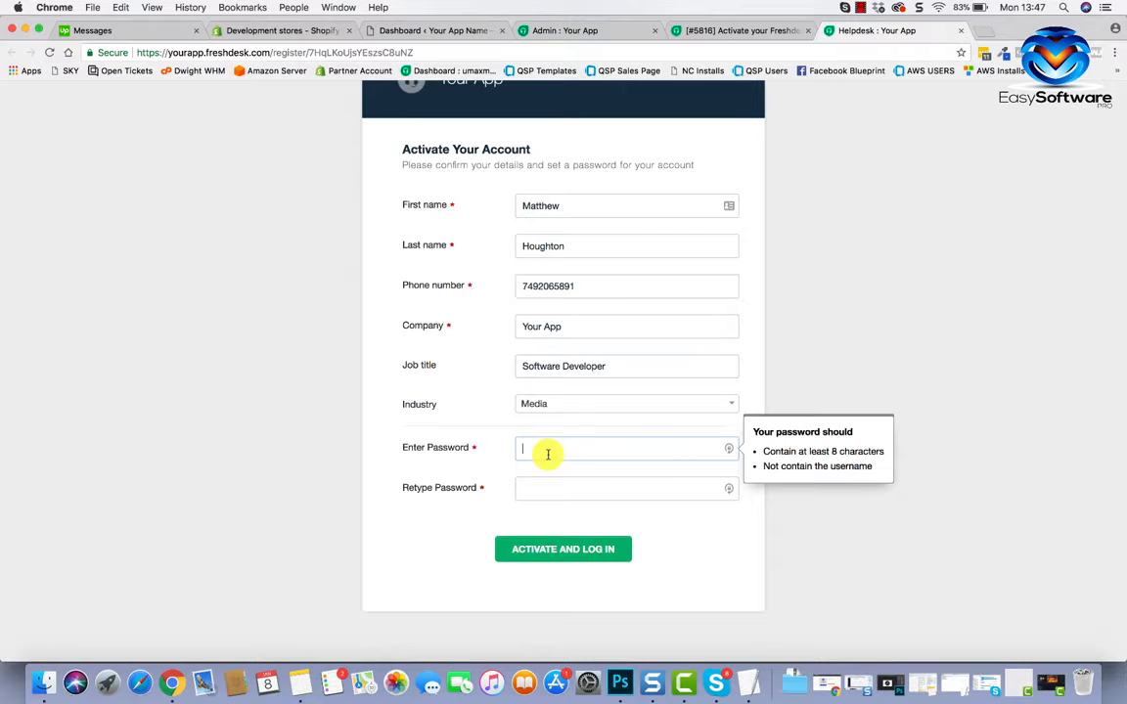
type("•")
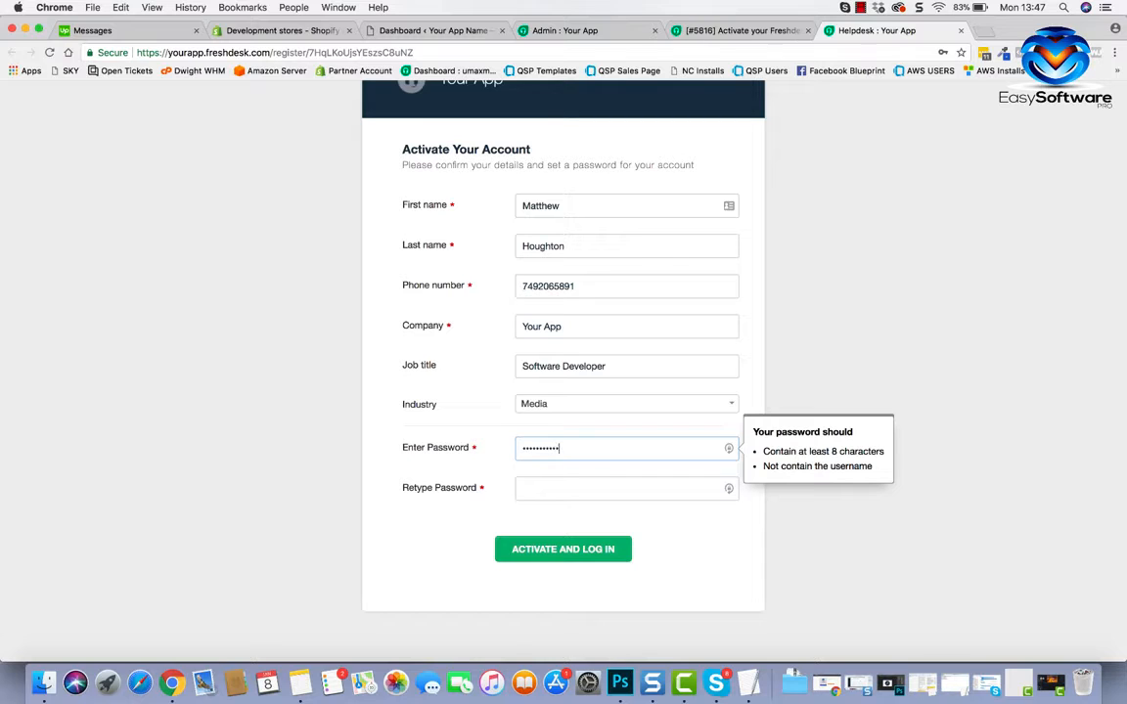
left_click(562, 487)
type("••••")
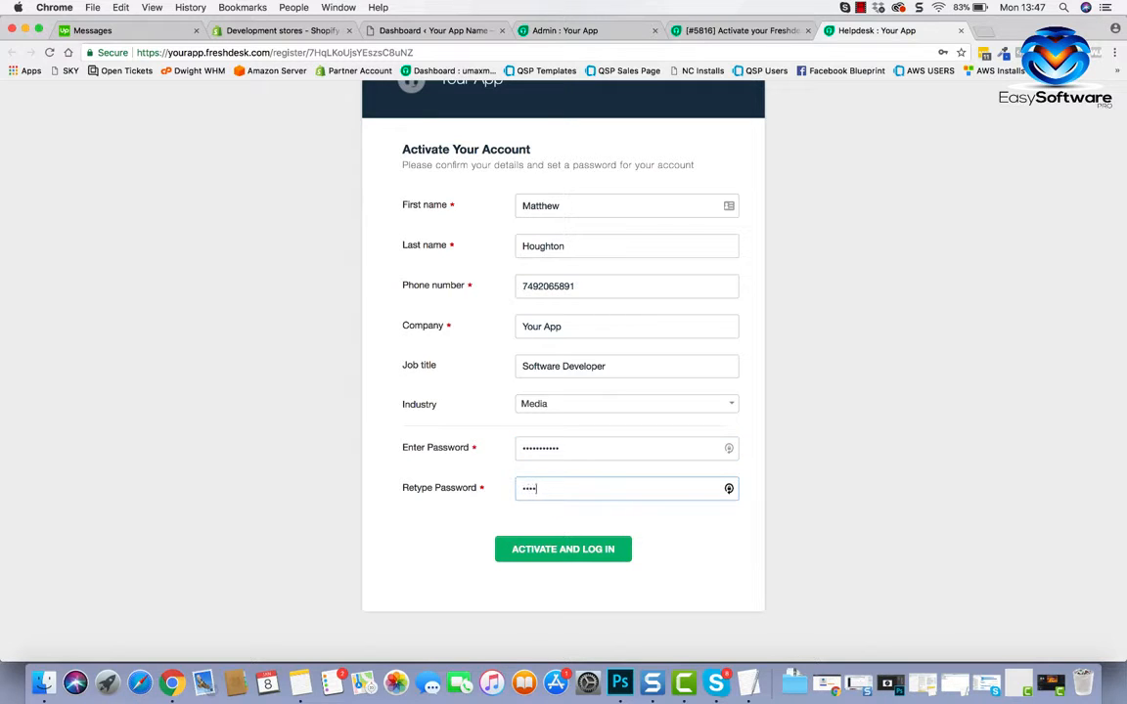
type("•••••••")
left_click(591, 549)
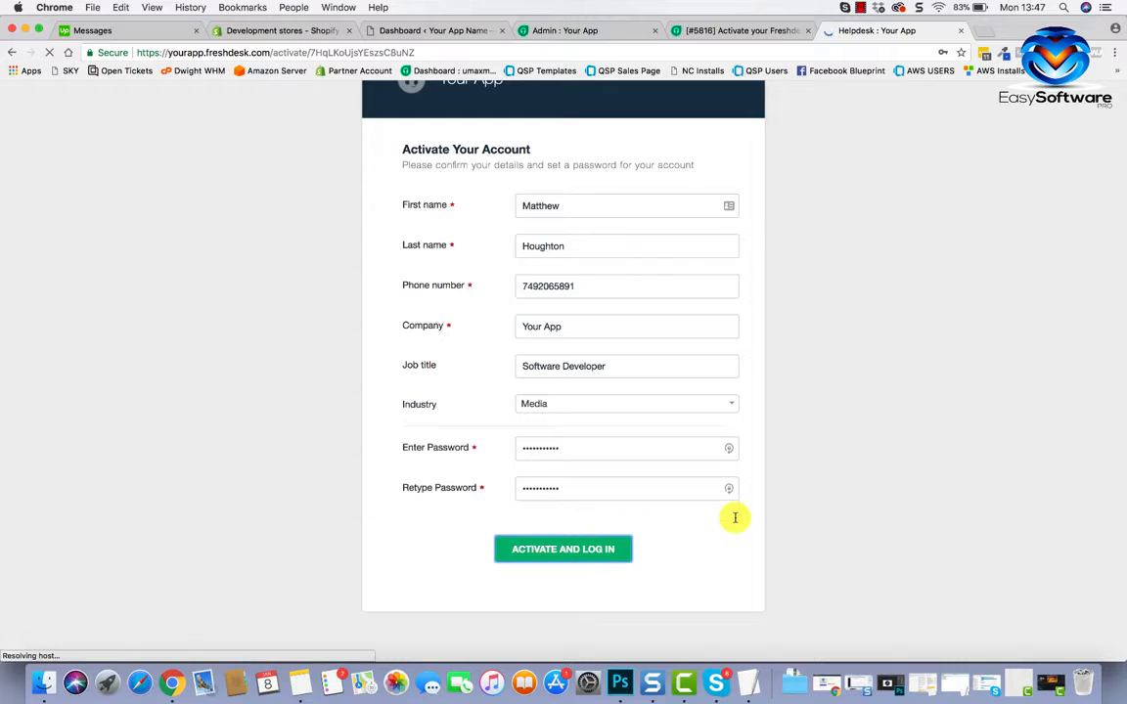
Enter a new password without the username in both fields and resubmit the activation.
scroll(579, 439, "down", 2)
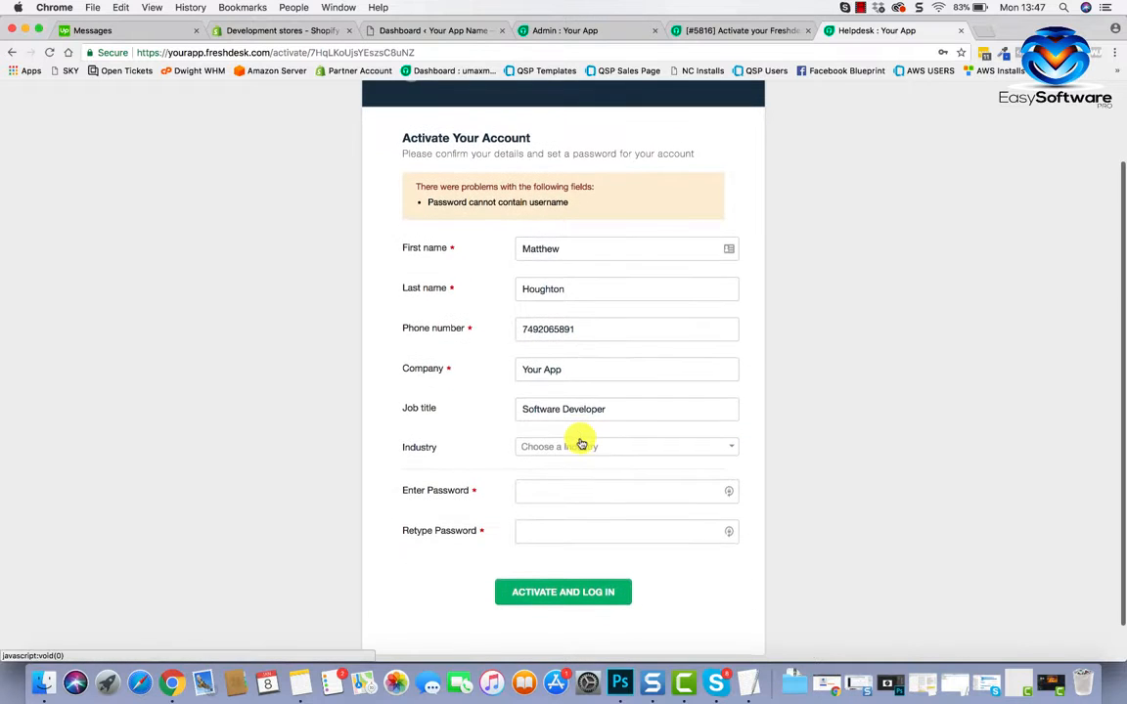
scroll(535, 434, "down", 1)
left_click(537, 449)
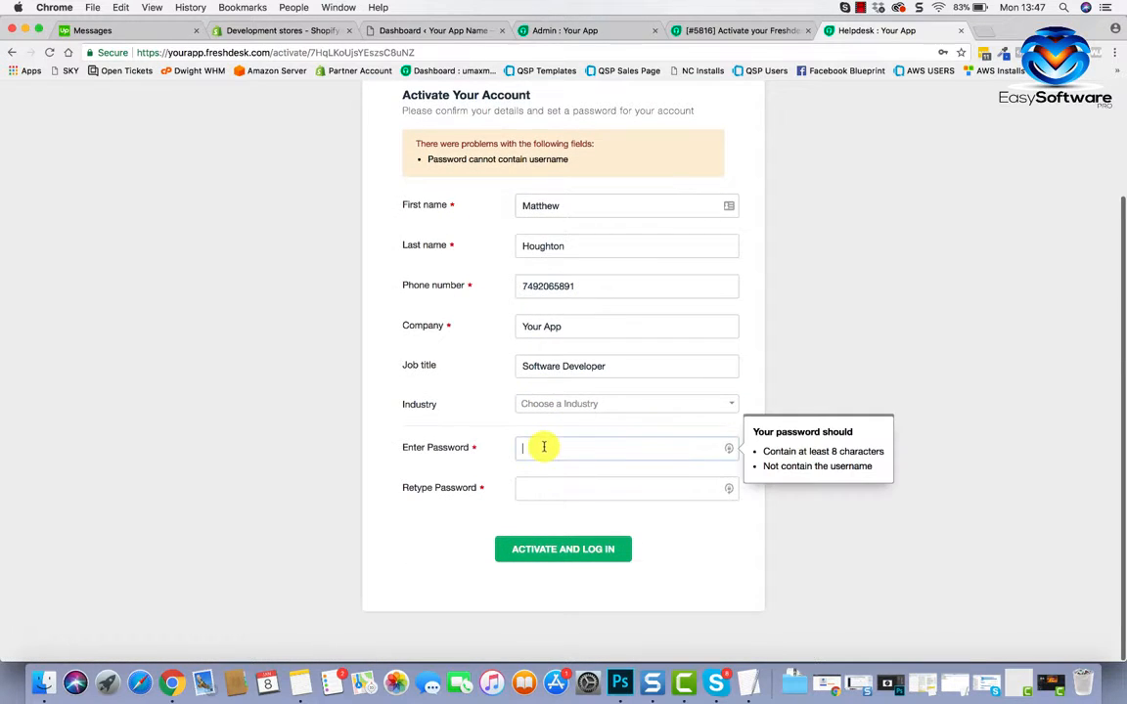
scroll(544, 448, "up", 2)
scroll(545, 450, "down", 1)
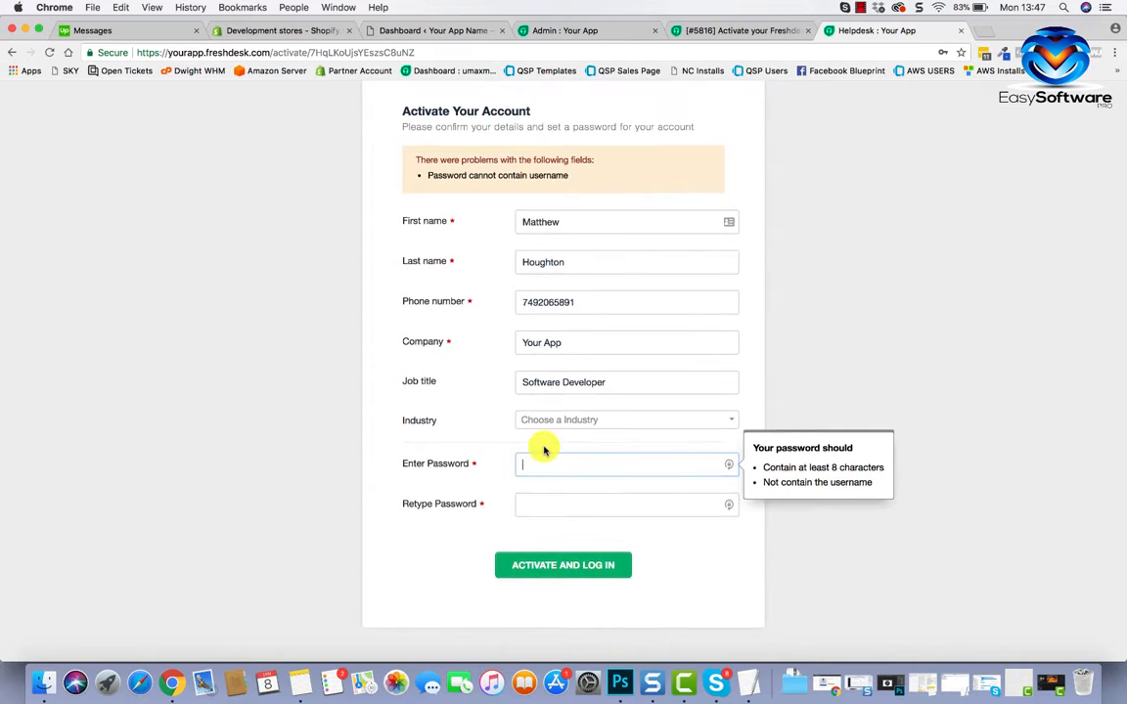
type("••")
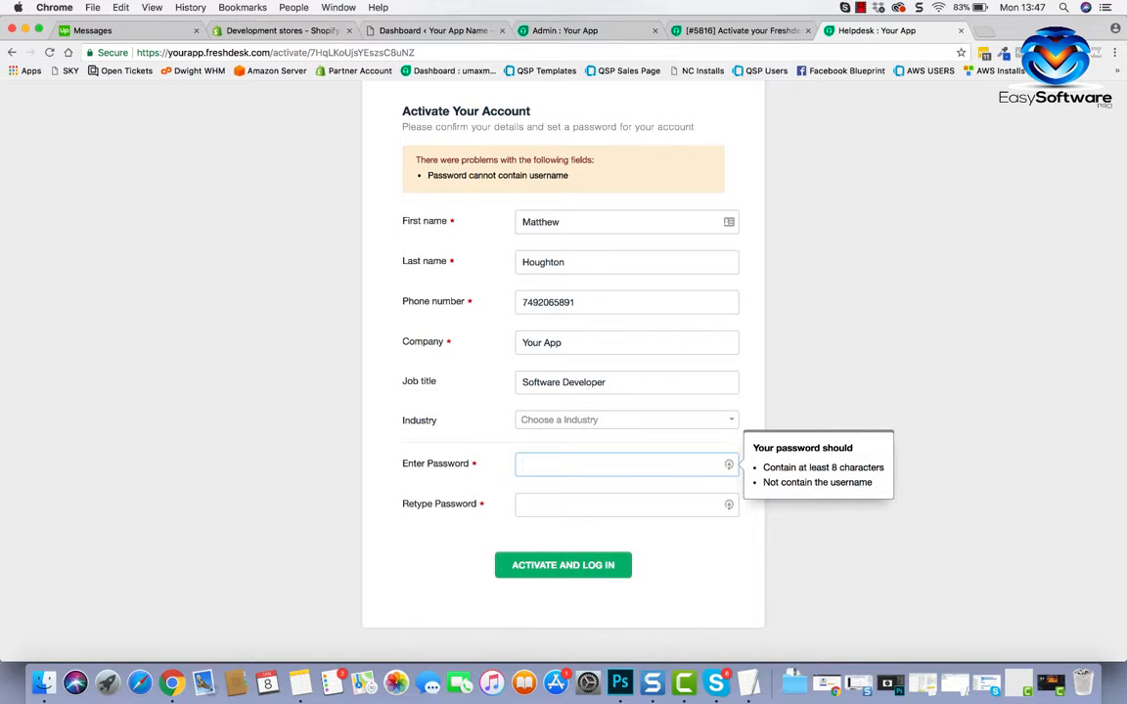
type("•••••")
left_click(553, 503)
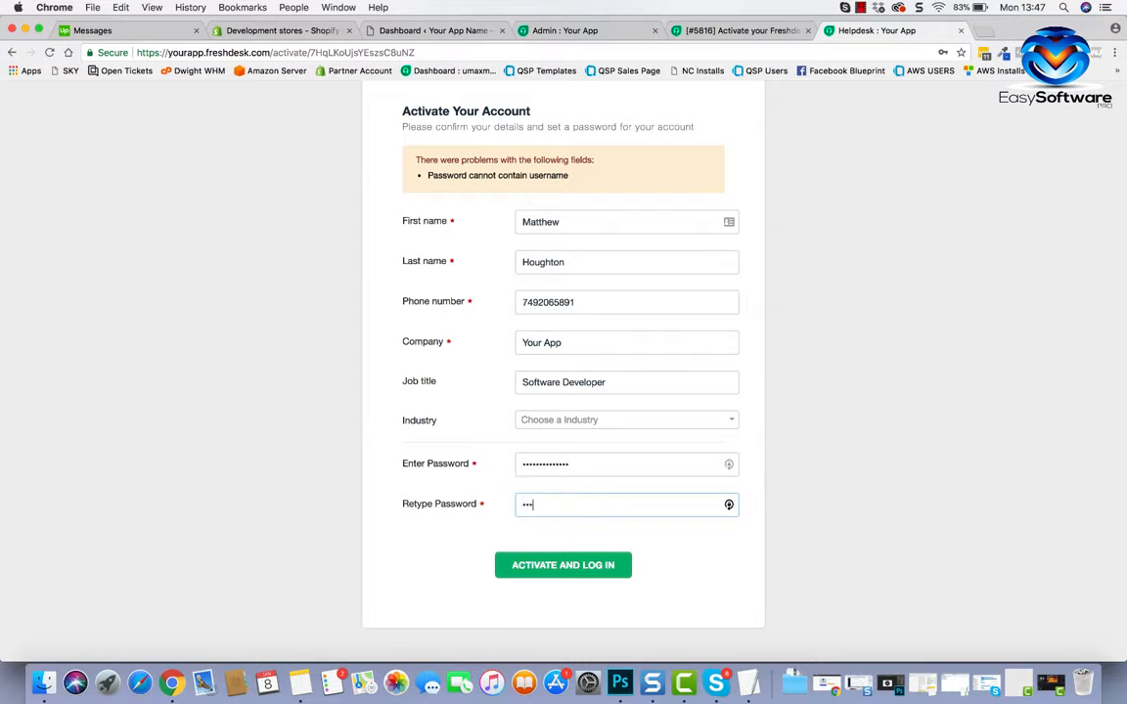
type("••••••••")
left_click(569, 564)
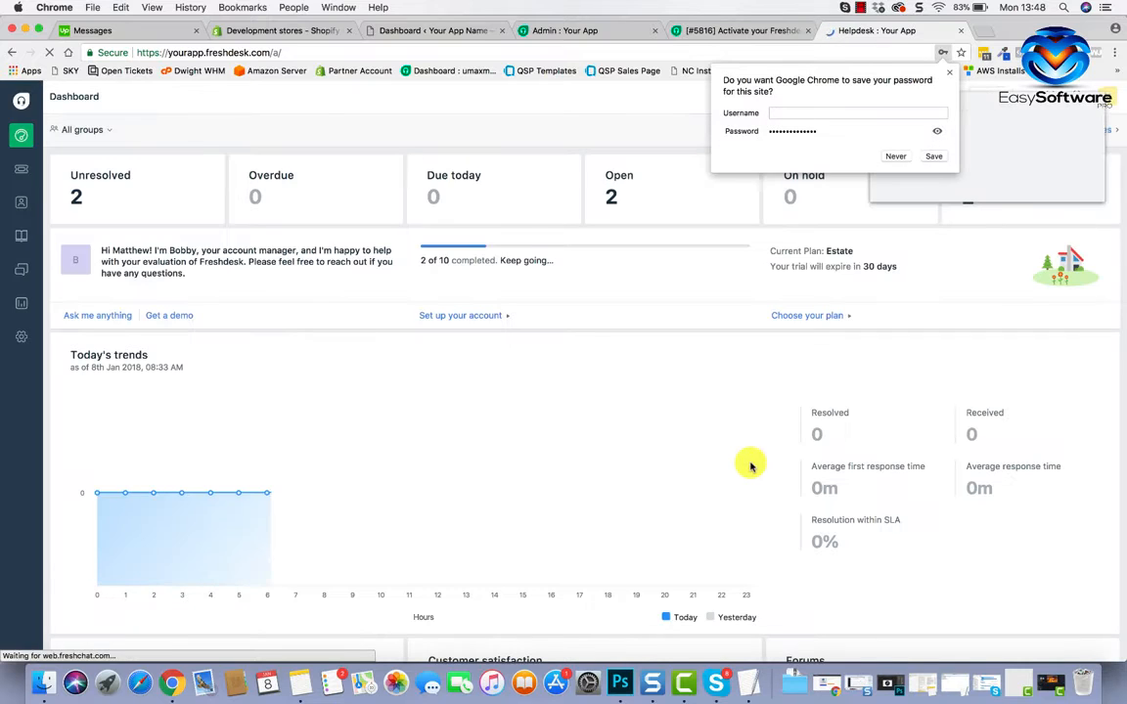
Save the new login in LastPass instead of Chrome, close the old Admin tab, and view tickets.
left_click(949, 78)
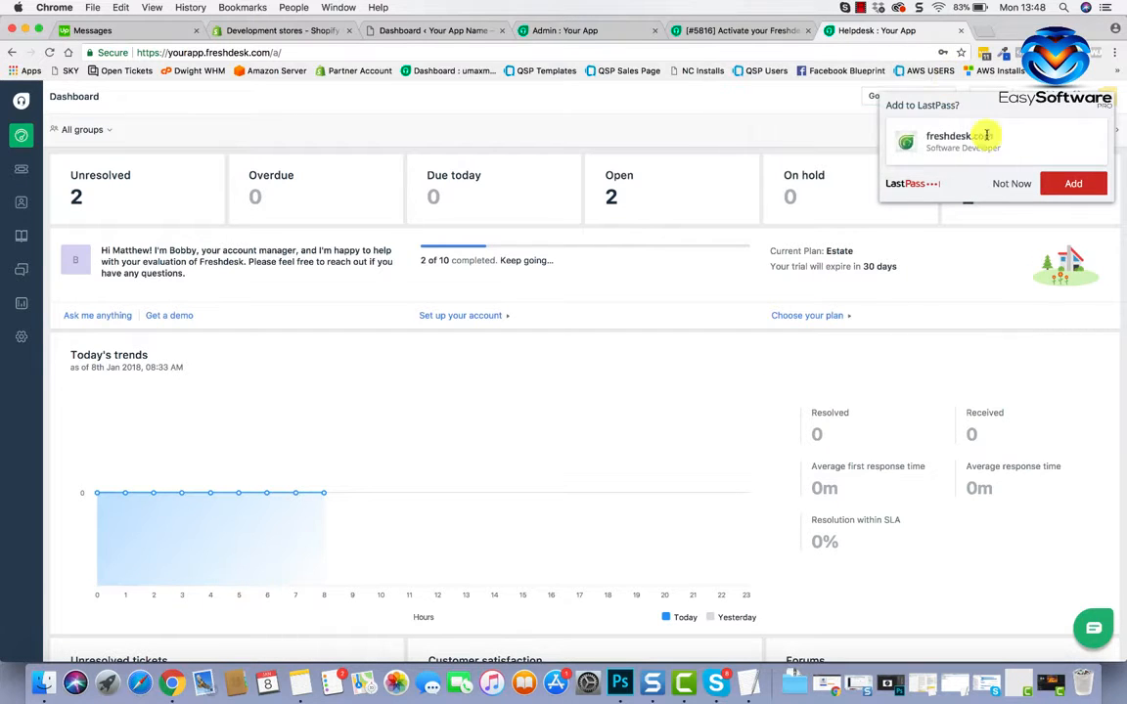
left_click(1042, 183)
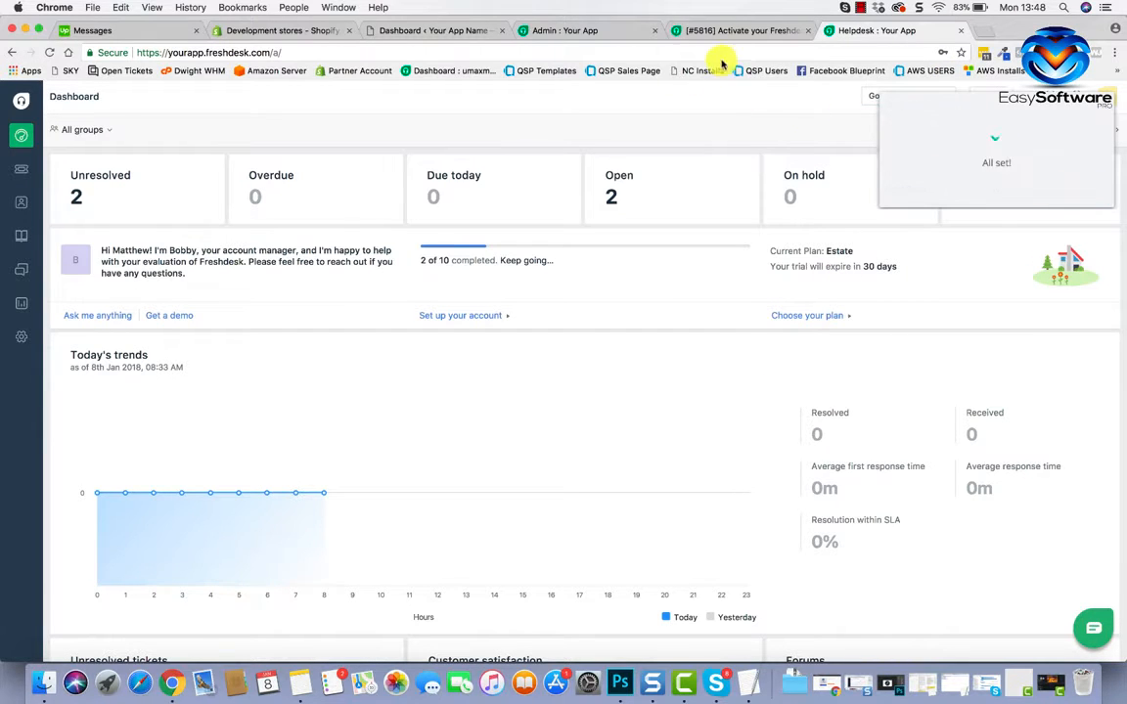
left_click(654, 32)
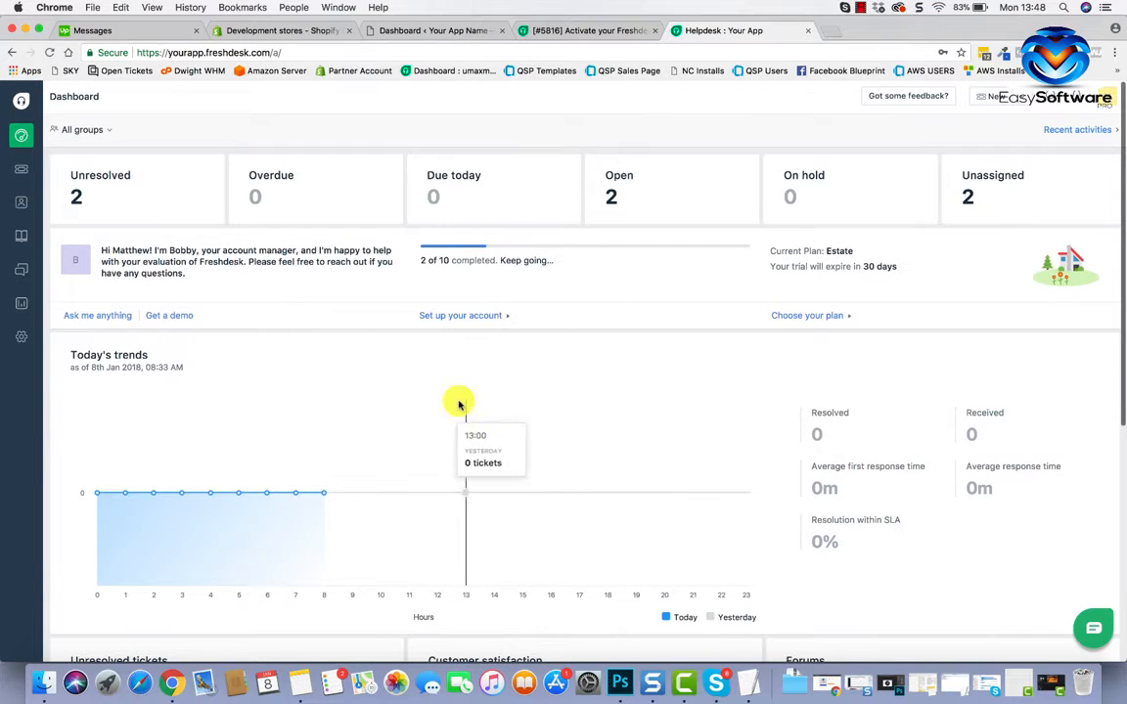
left_click(24, 172)
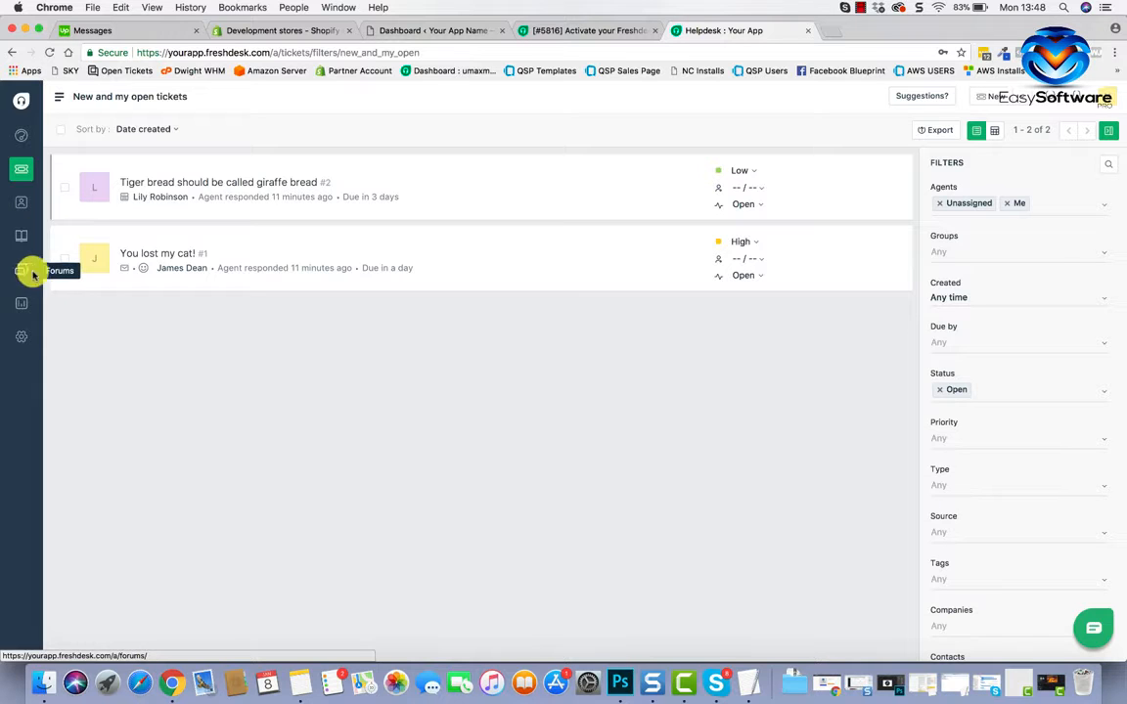
left_click(25, 338)
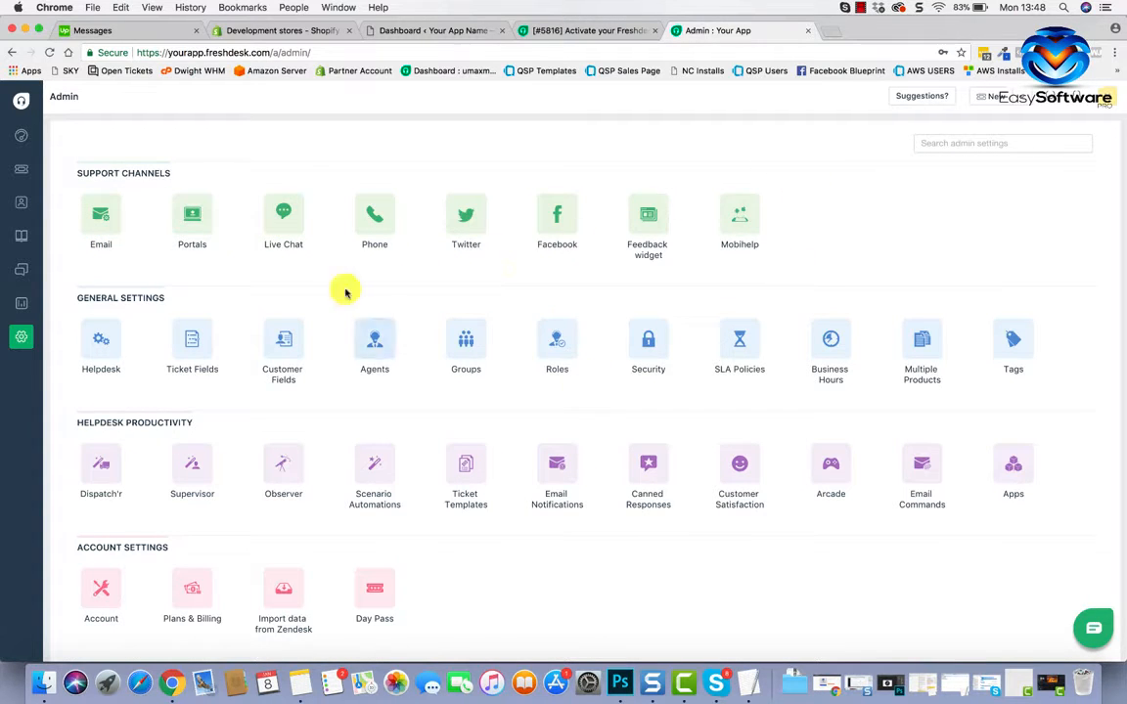
scroll(663, 325, "down", 1)
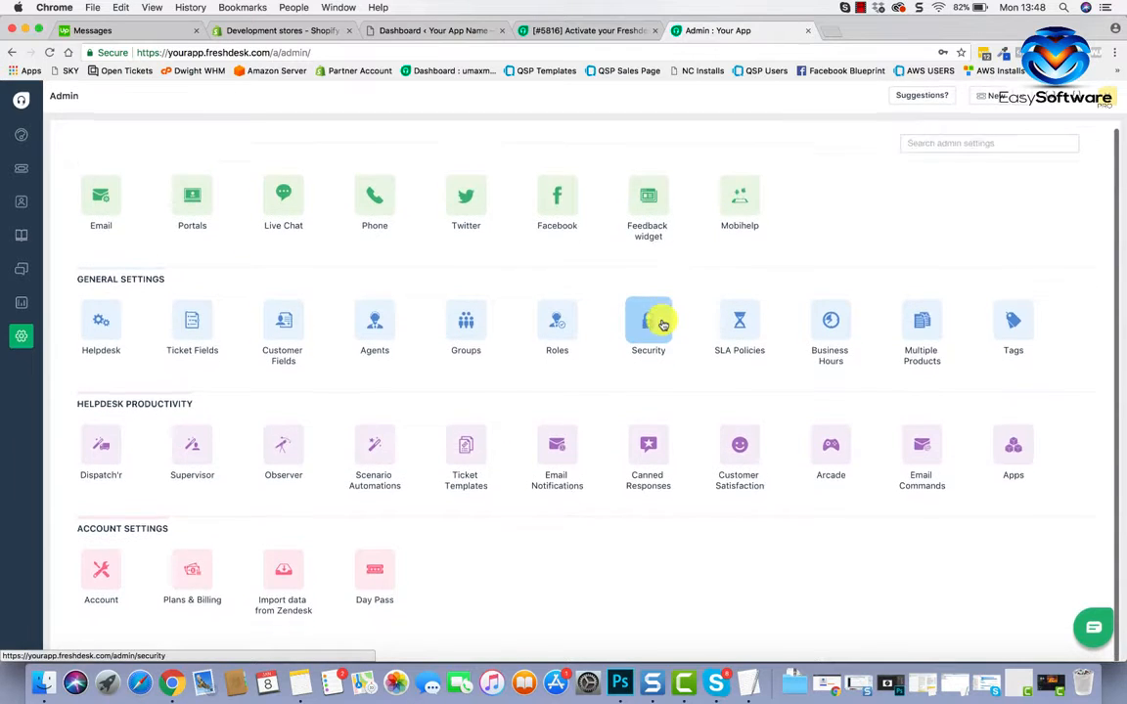
scroll(663, 325, "down", 1)
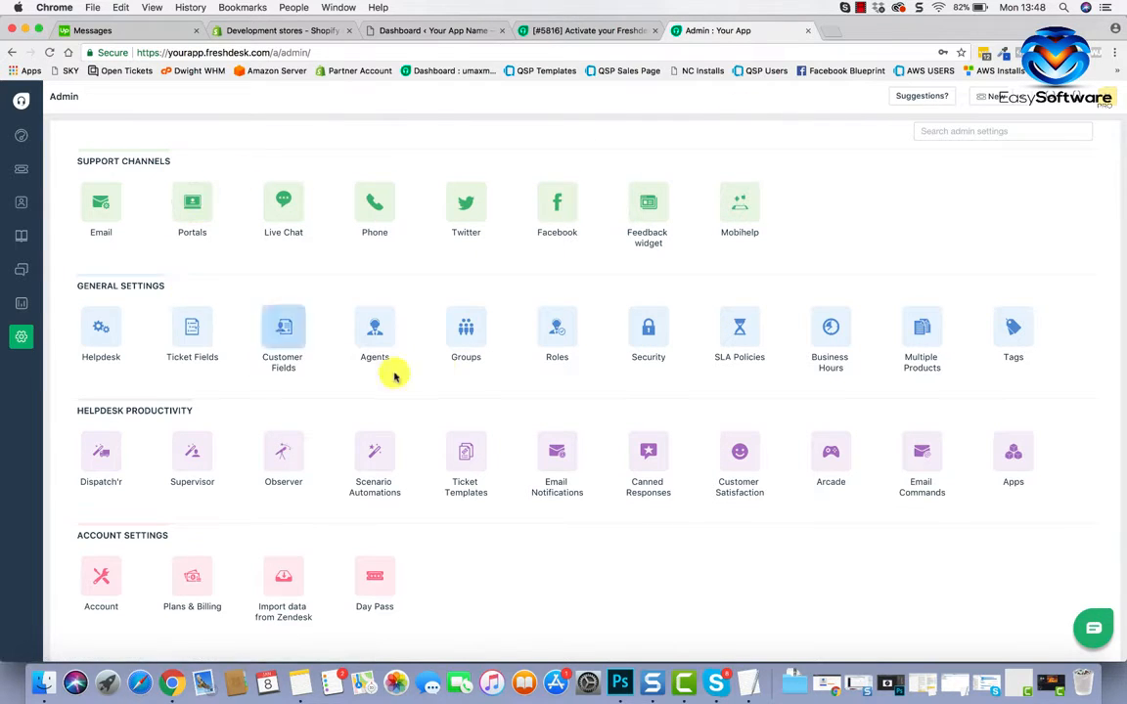
scroll(398, 487, "down", 1)
scroll(399, 487, "up", 1)
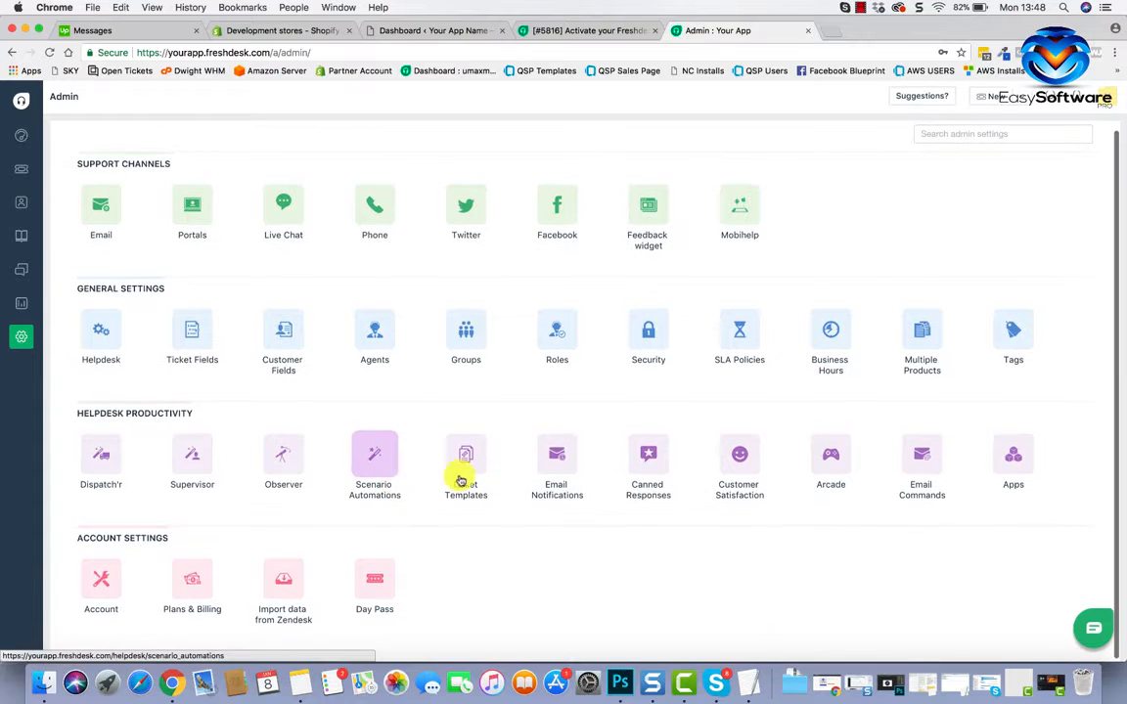
scroll(509, 502, "down", 1)
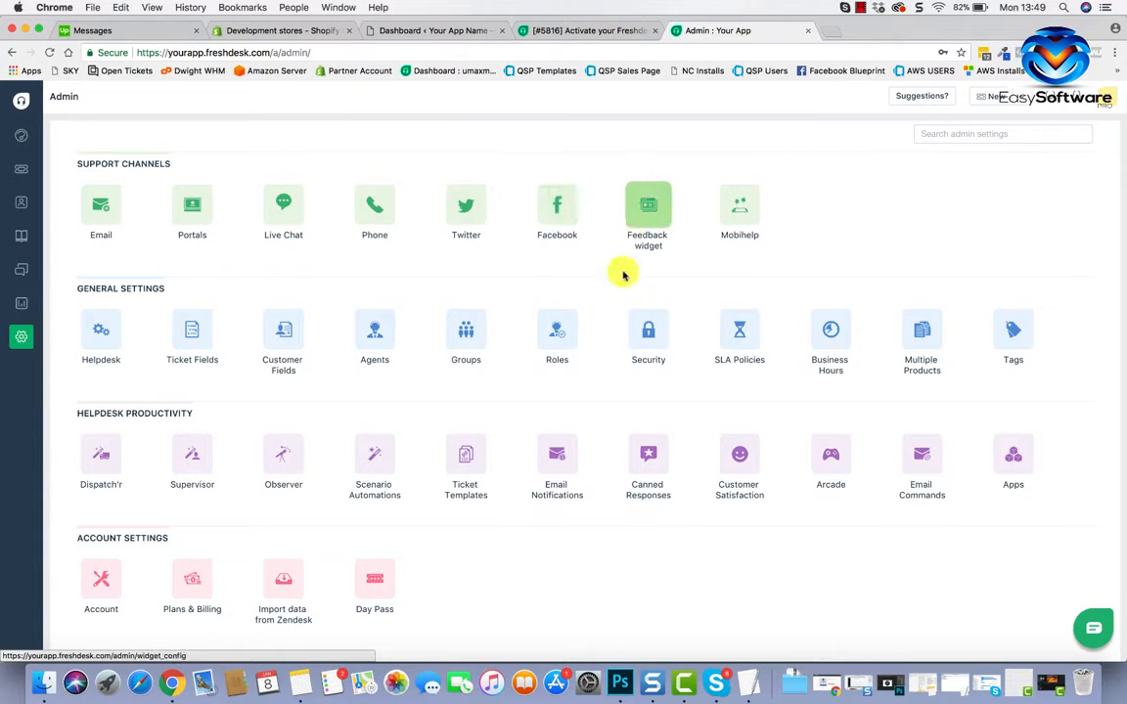
scroll(614, 423, "down", 1)
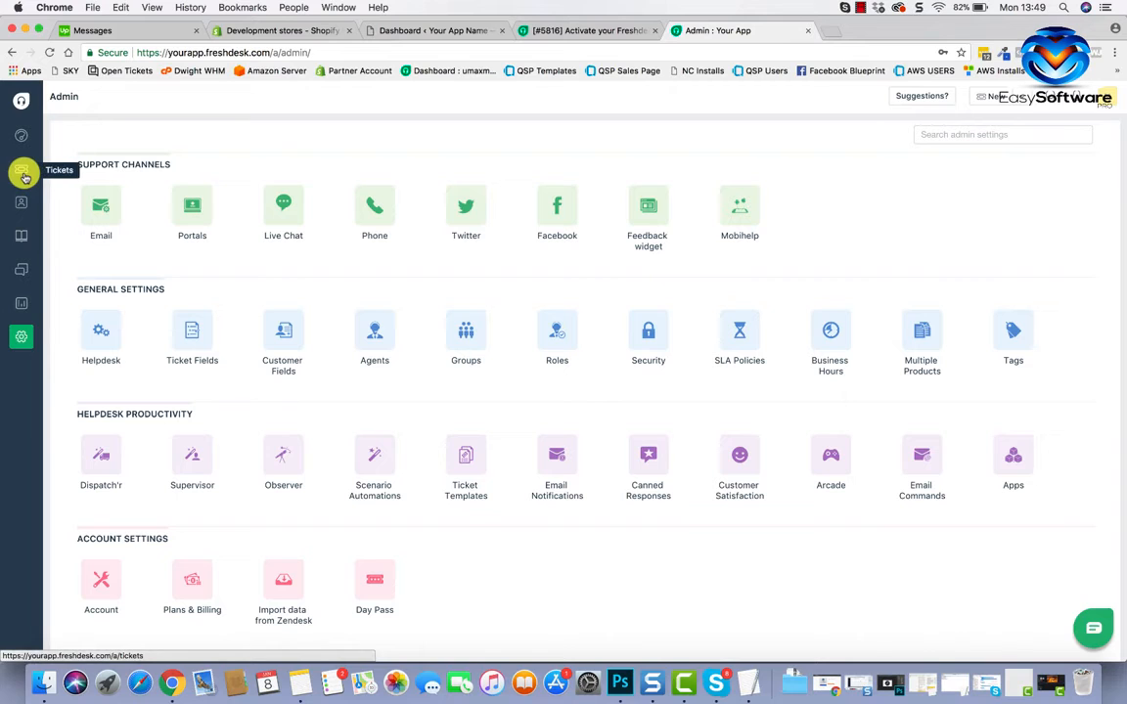
scroll(149, 448, "down", 1)
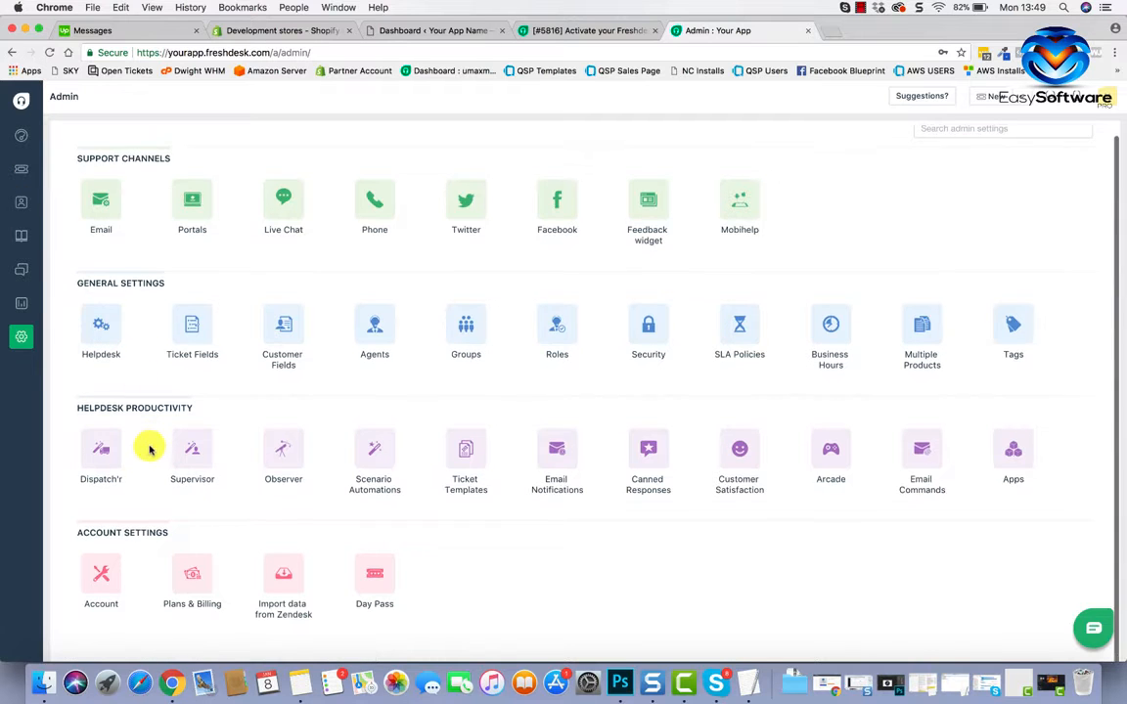
scroll(151, 450, "up", 1)
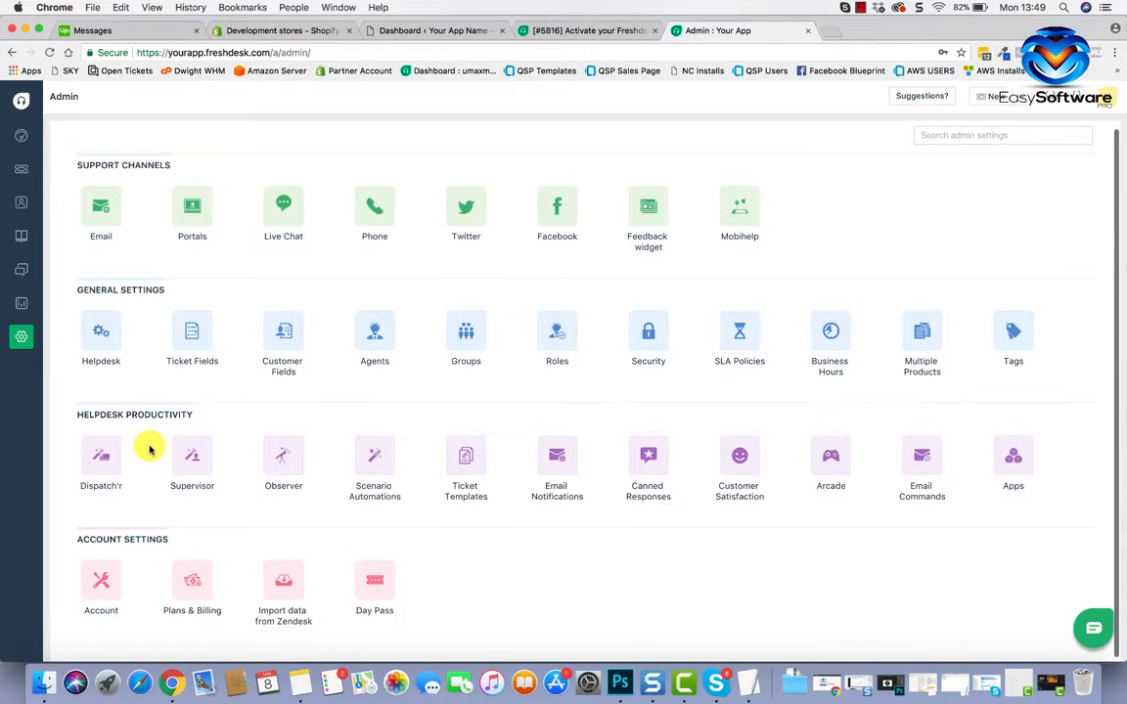
left_click(102, 221)
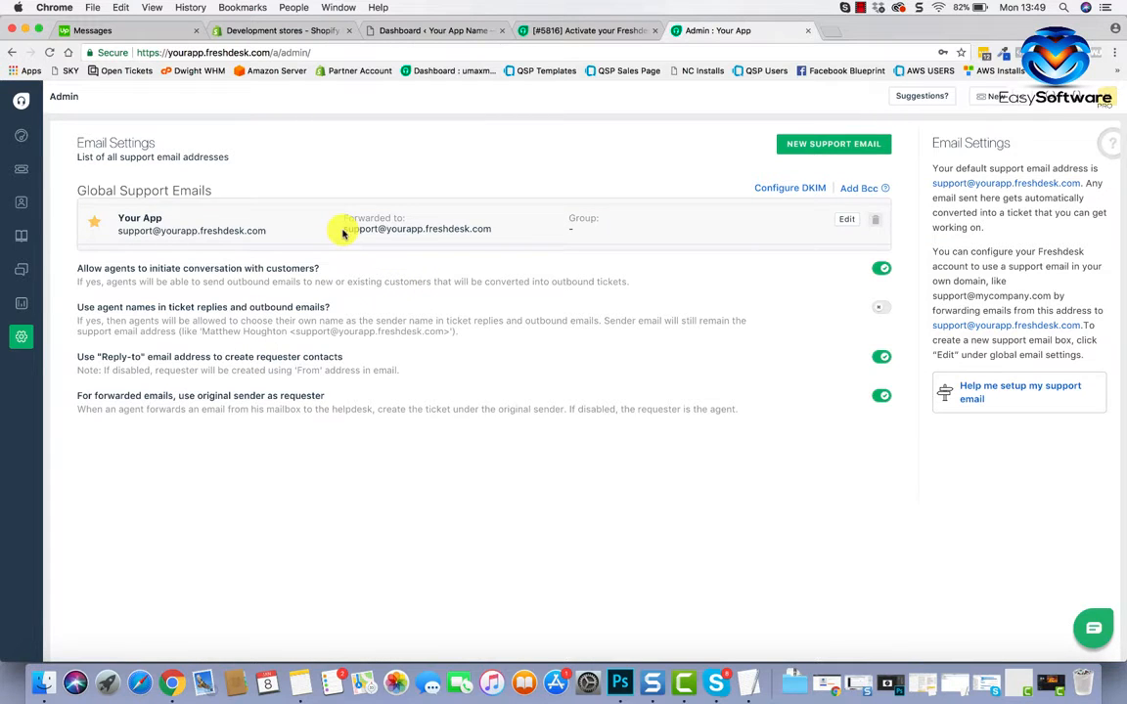
left_click_drag(342, 230, 491, 232)
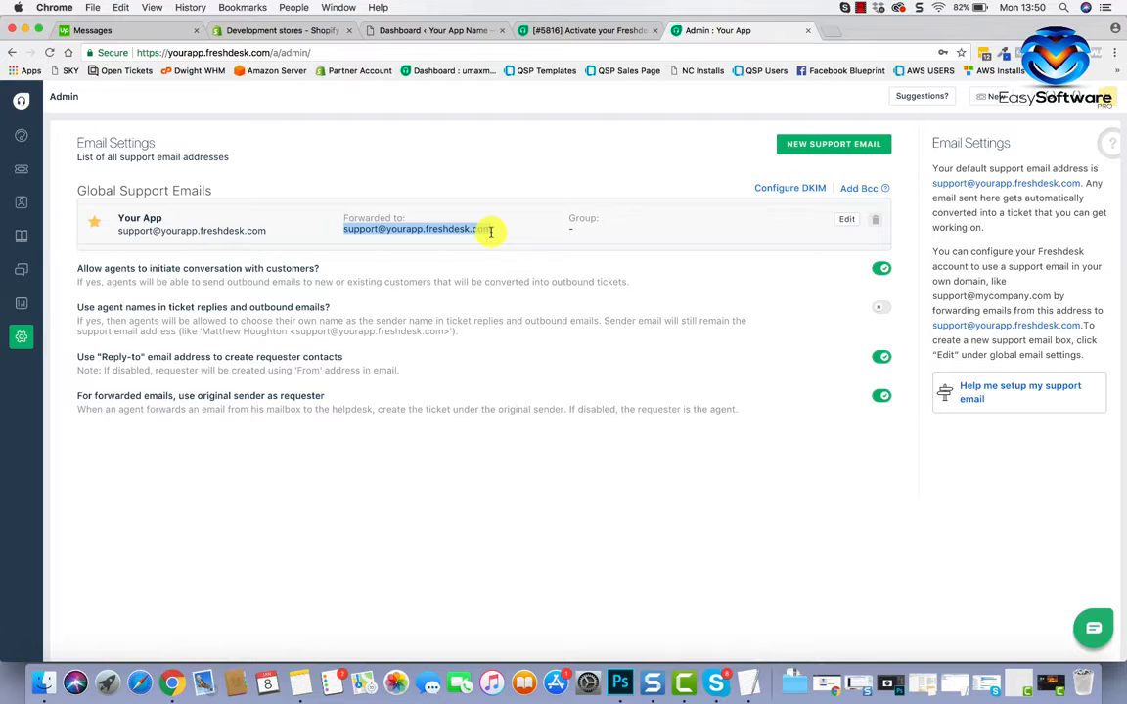
right_click(474, 229)
left_click(489, 256)
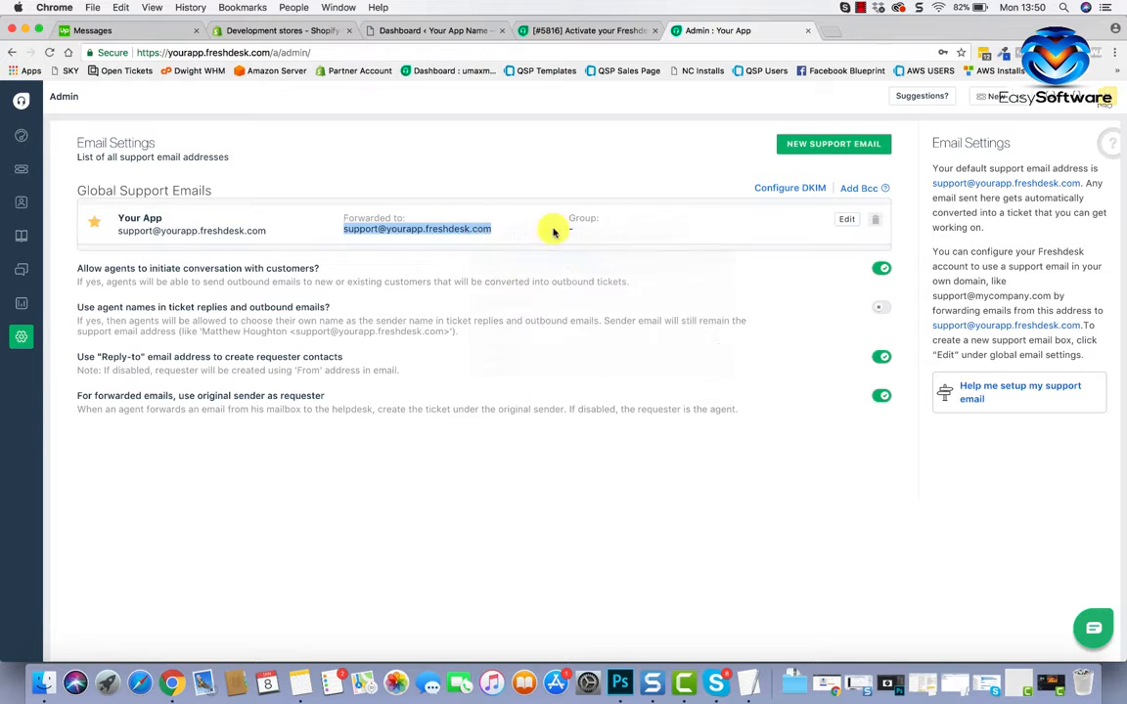
left_click(829, 30)
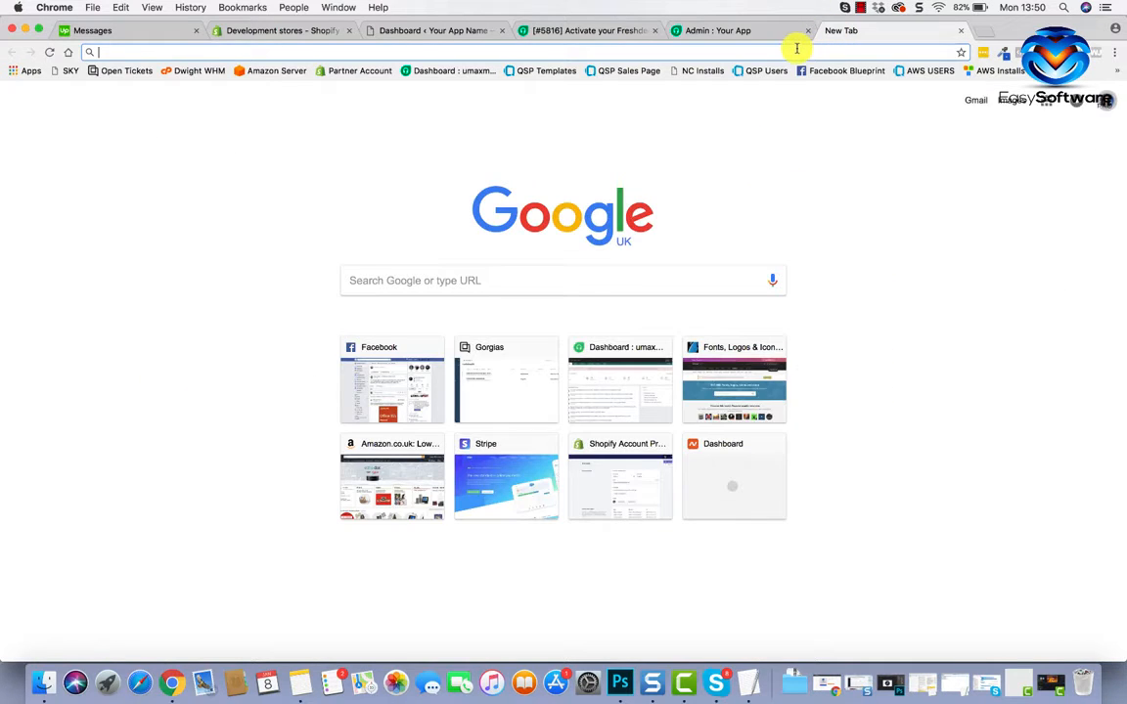
Log in to WHM at the host35 :2087 address and open List Accounts.
type("host")
key("Return")
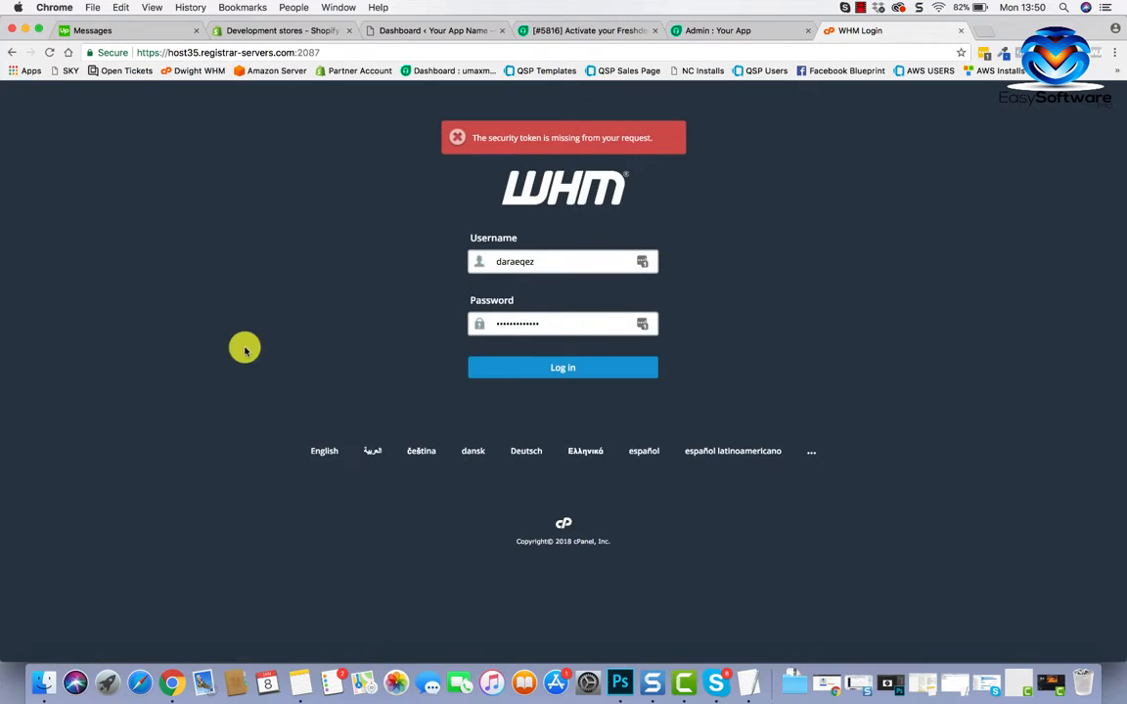
left_click(495, 366)
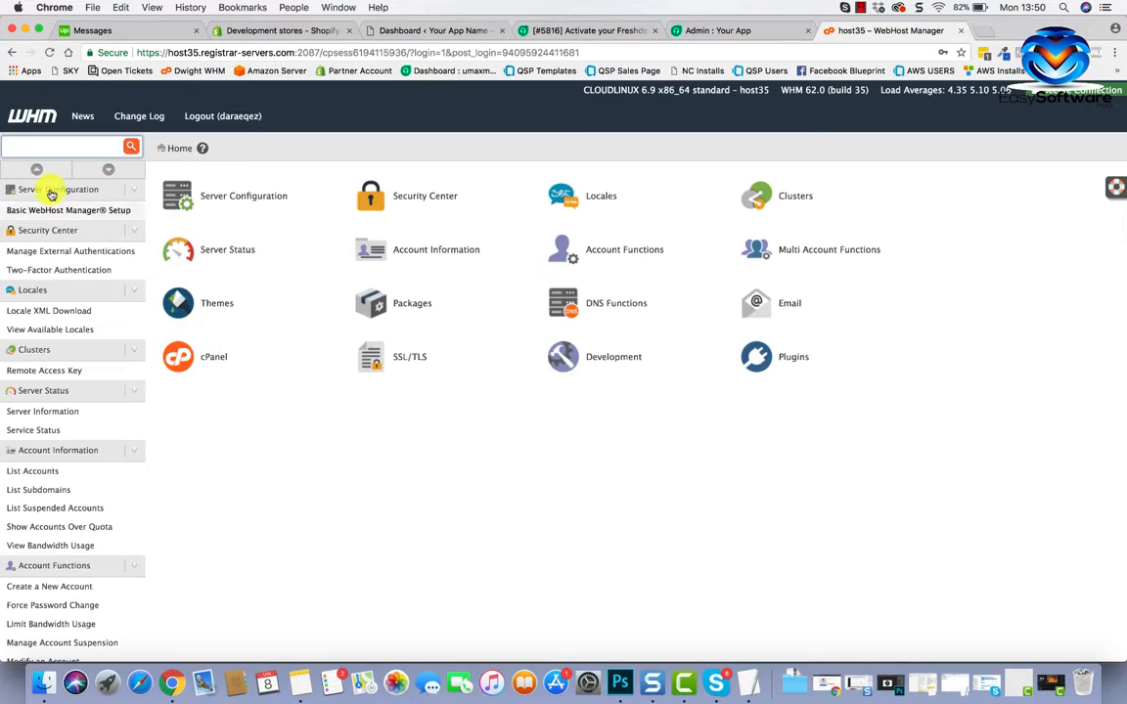
left_click(70, 153)
type("list")
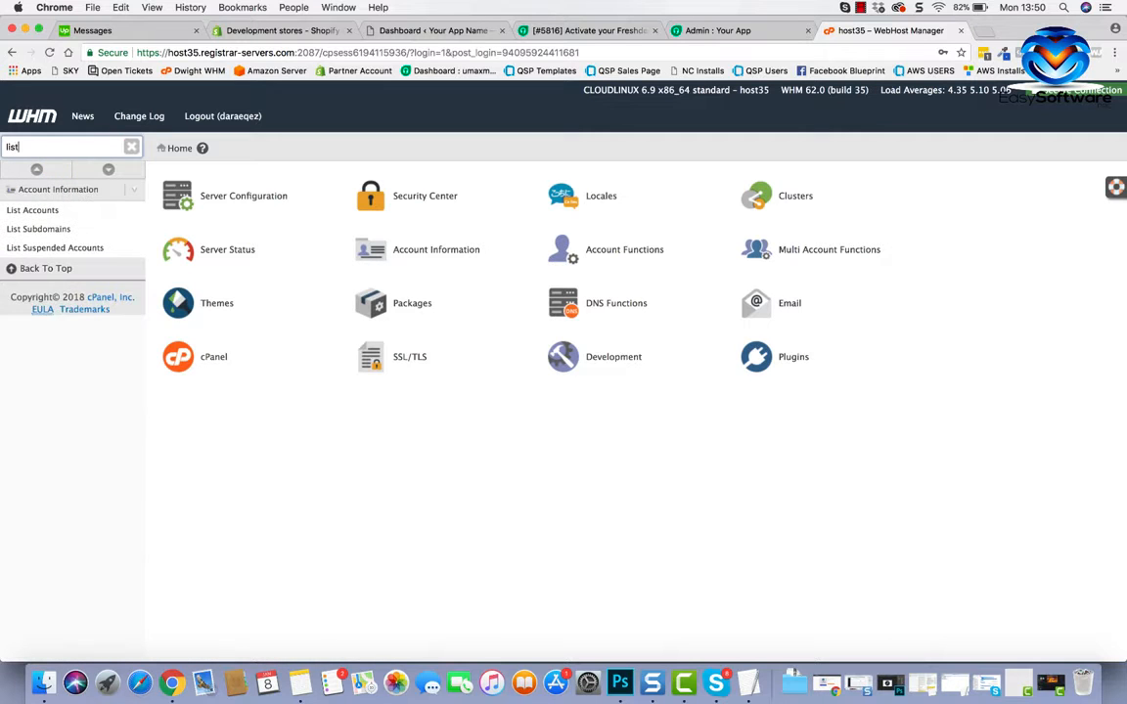
left_click(37, 212)
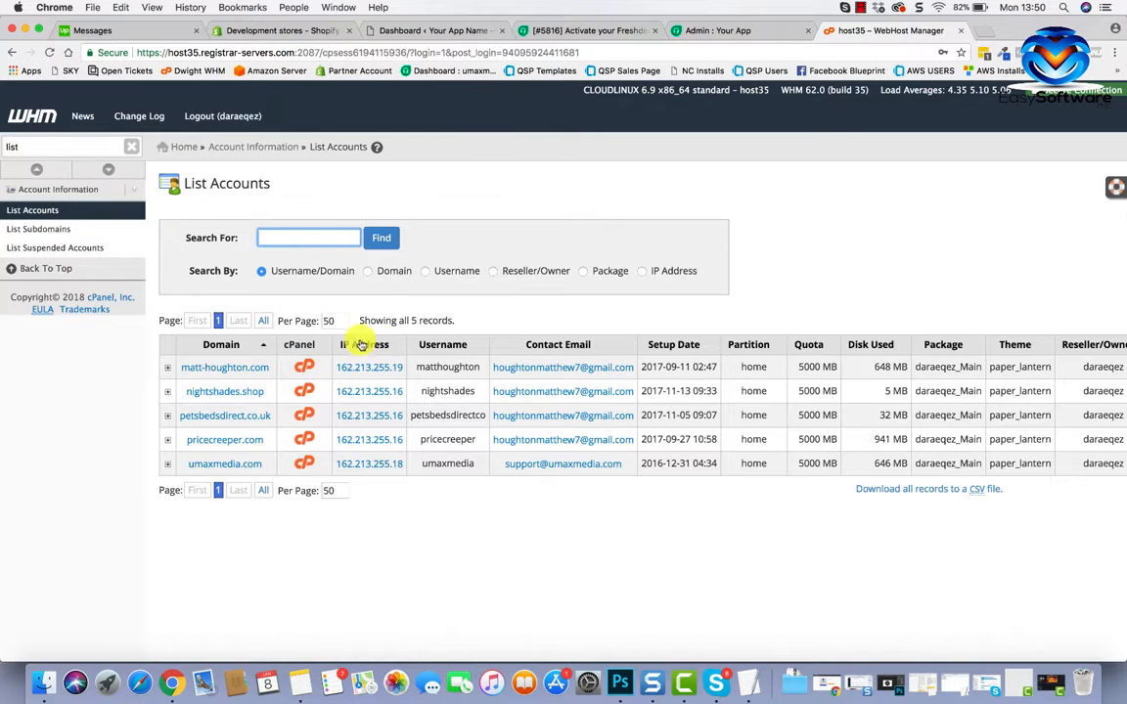
Open cPanel for the first listed hosting account and go to Email Accounts.
left_click(304, 368)
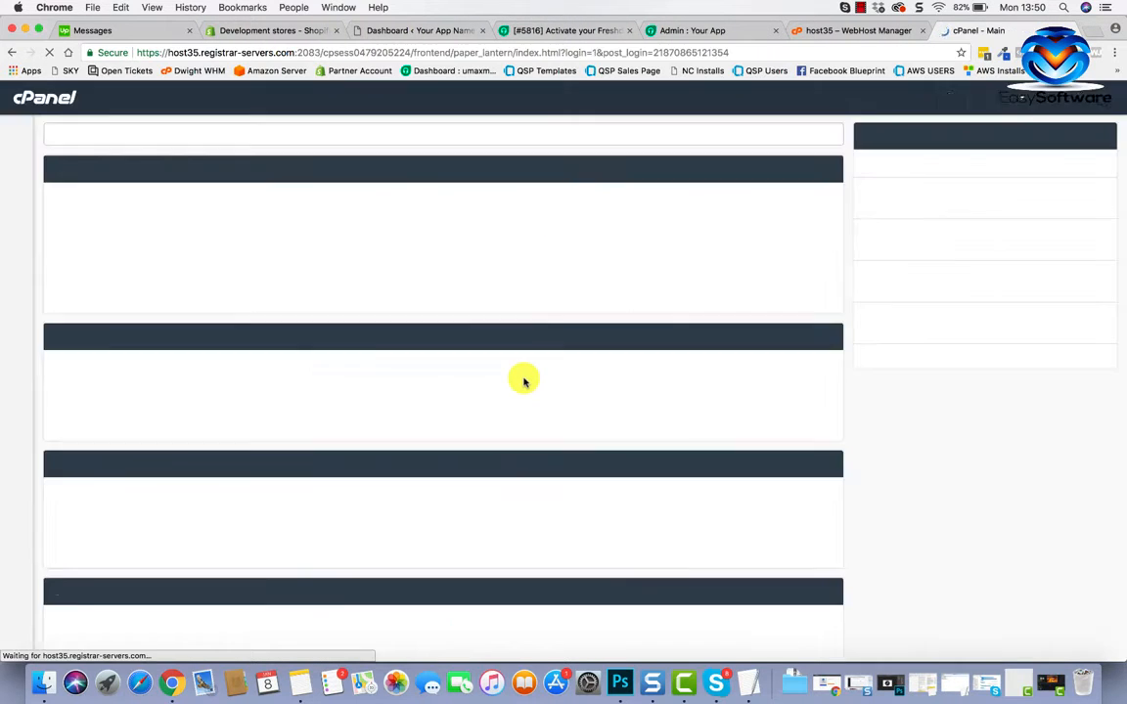
scroll(358, 479, "down", 5)
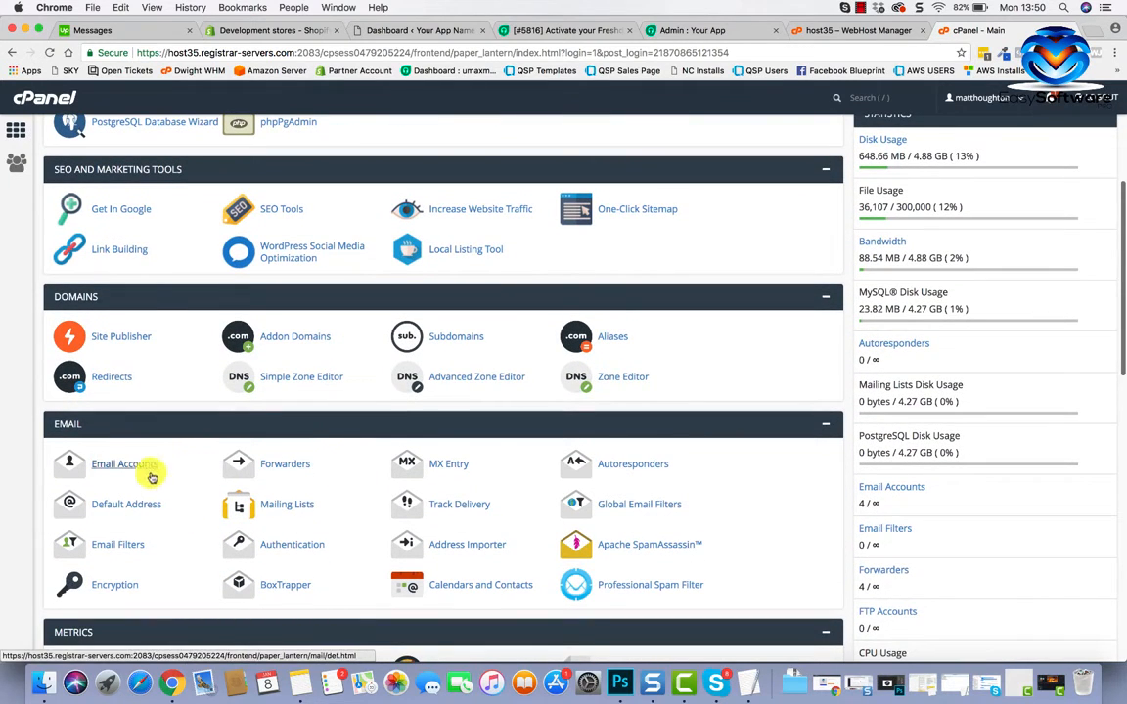
left_click(146, 469)
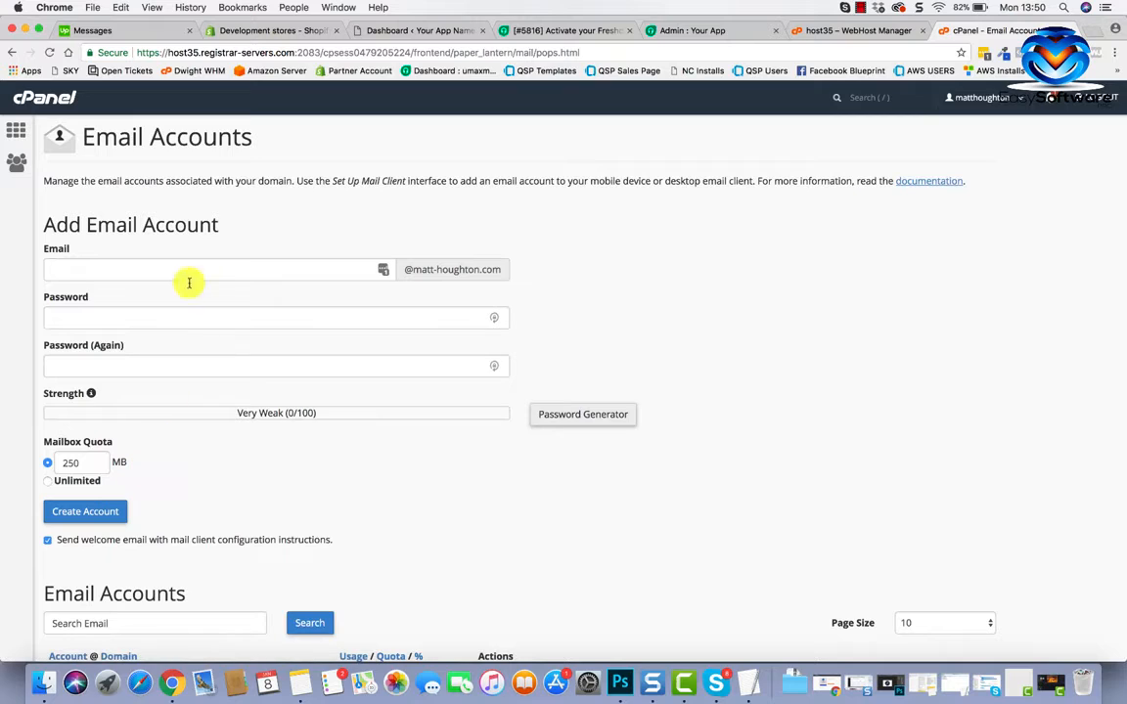
Close the wrong account's cPanel and open Email Accounts for umaxmedia.com instead.
left_click(202, 276)
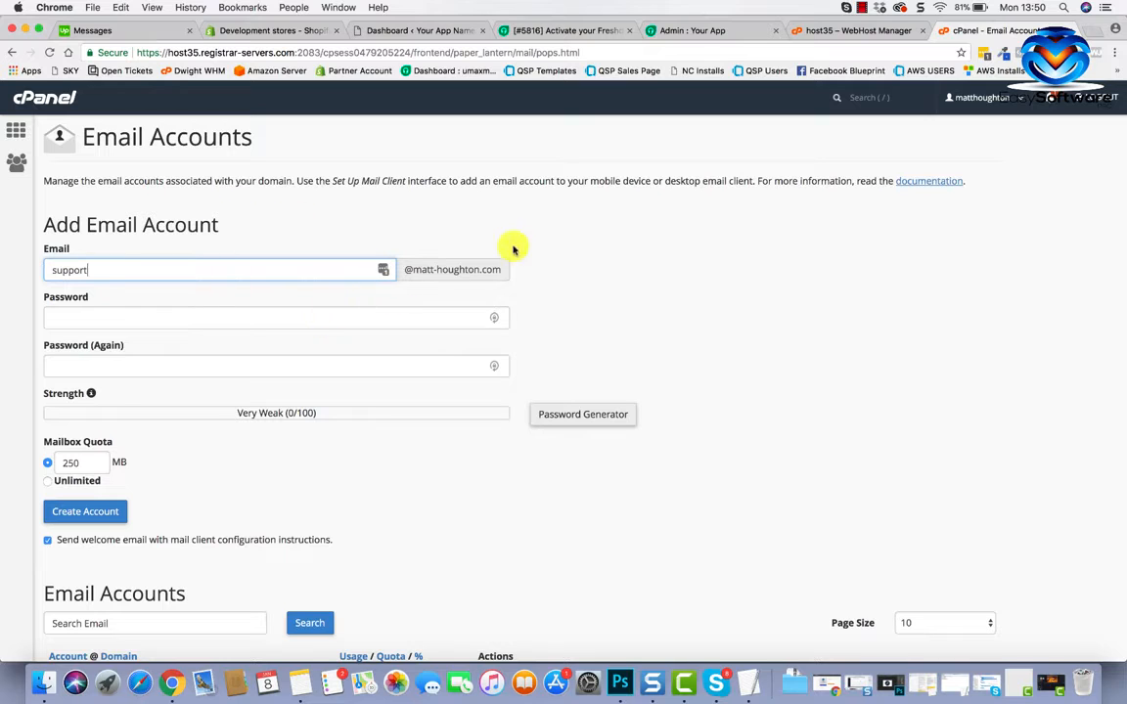
key("super+w")
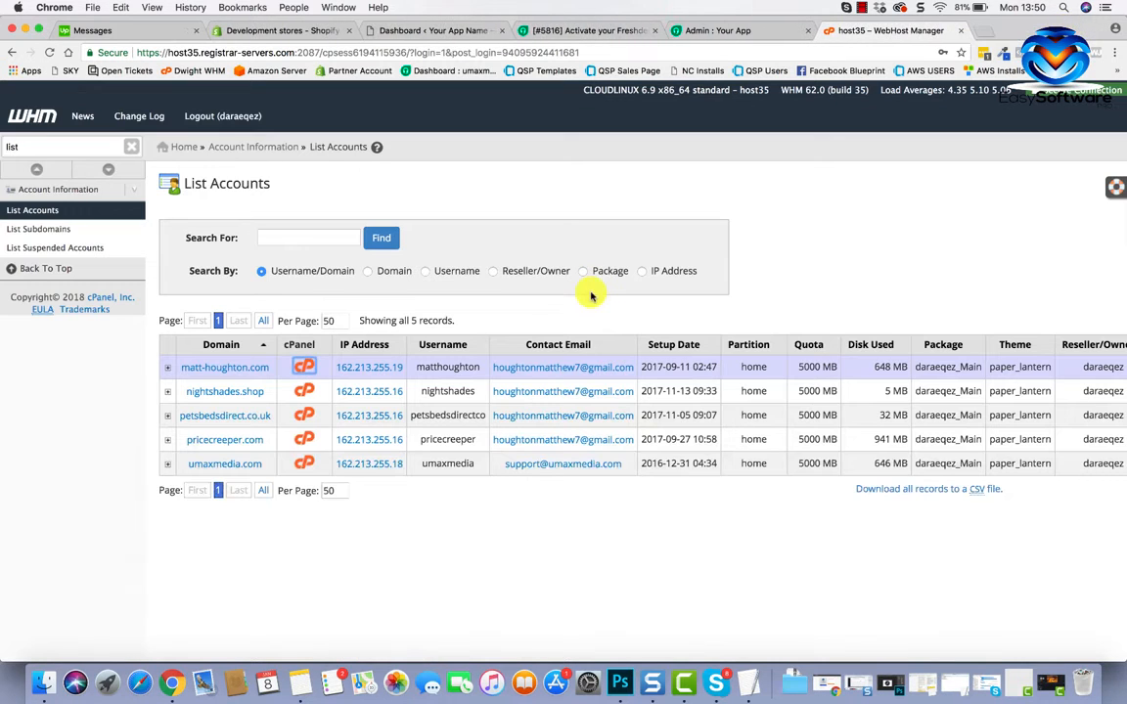
left_click(305, 462)
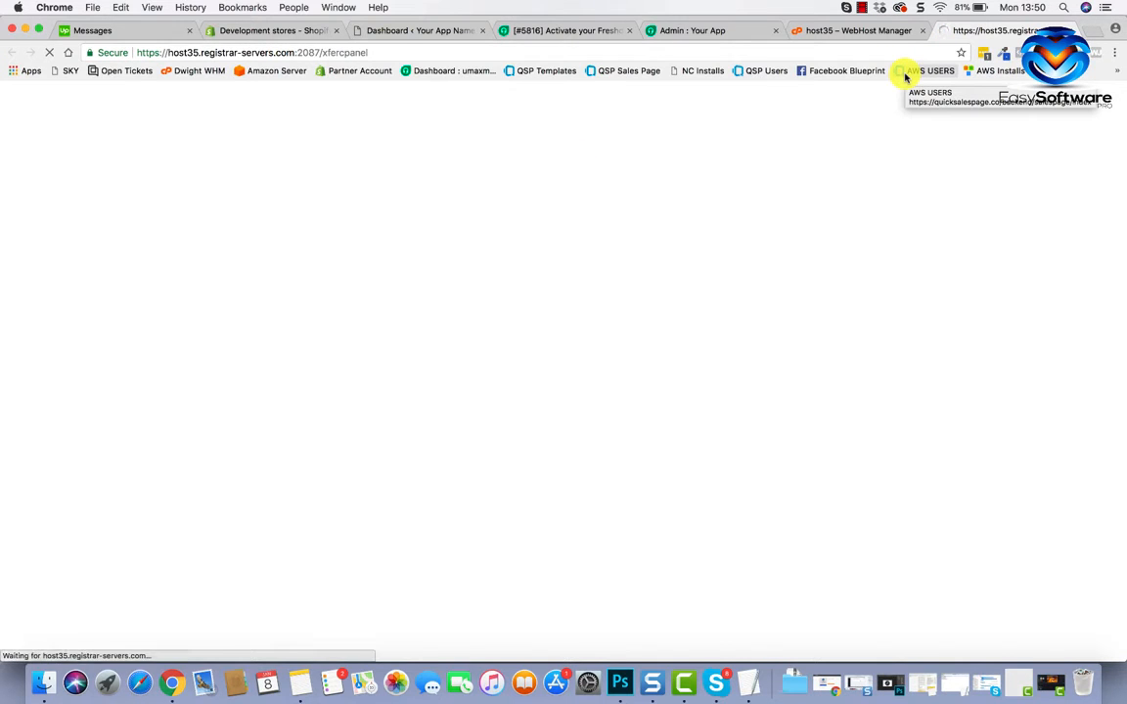
scroll(204, 381, "down", 4)
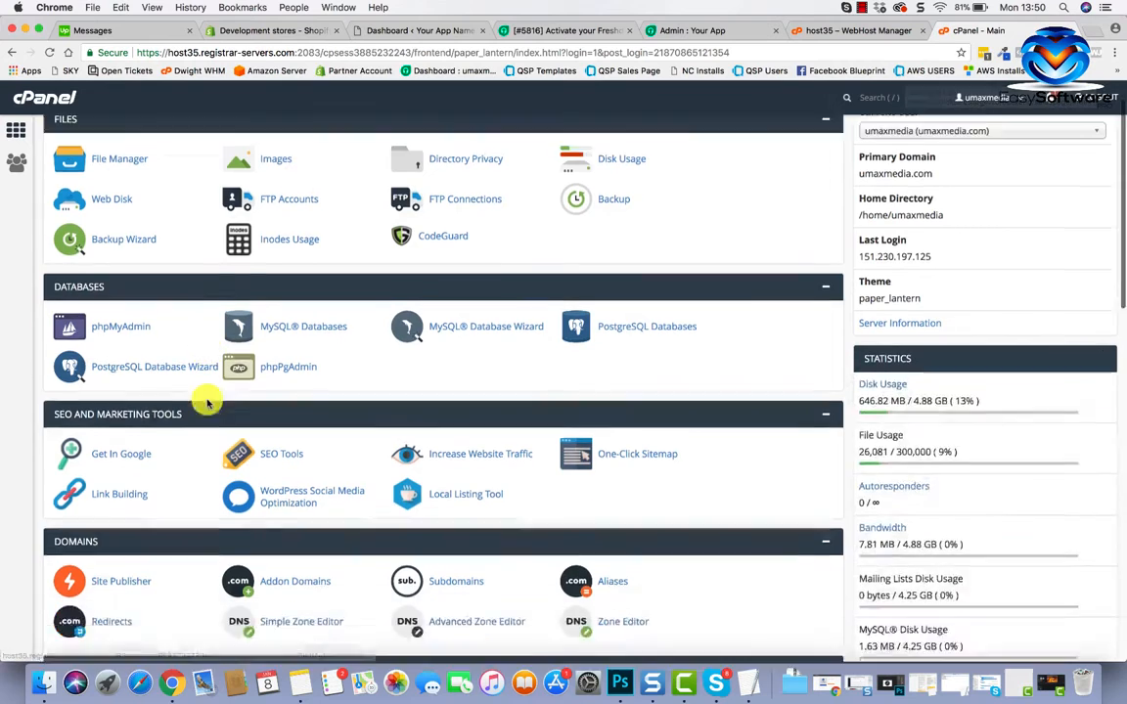
left_click(115, 541)
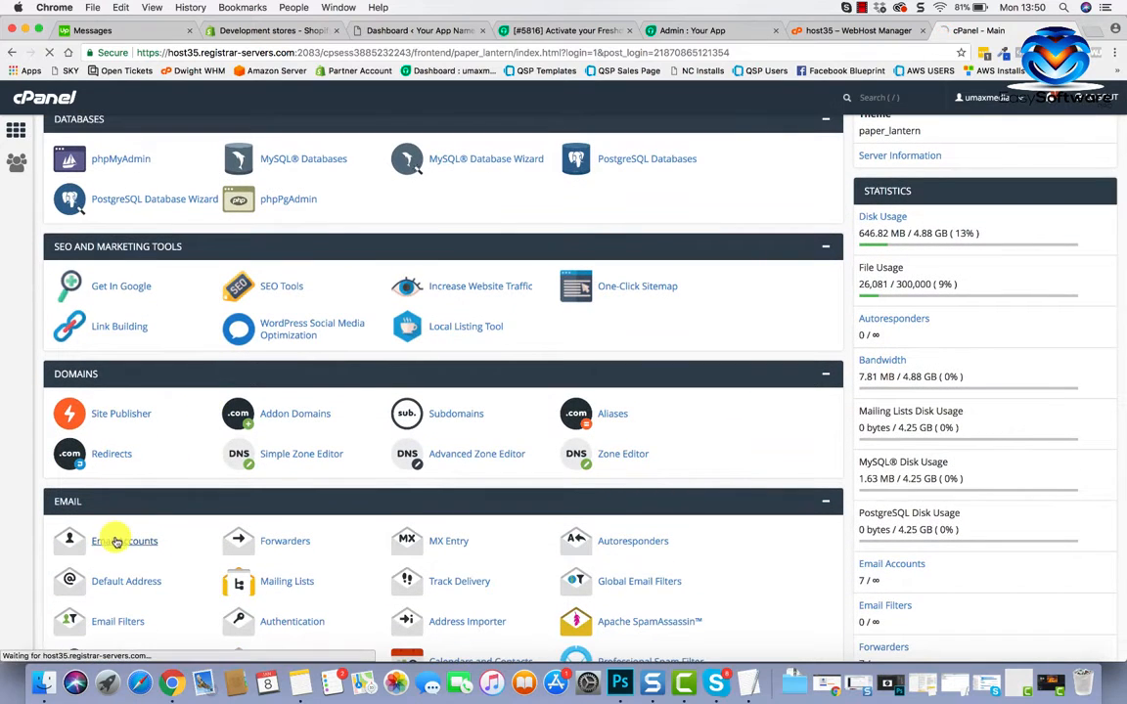
left_click(276, 272)
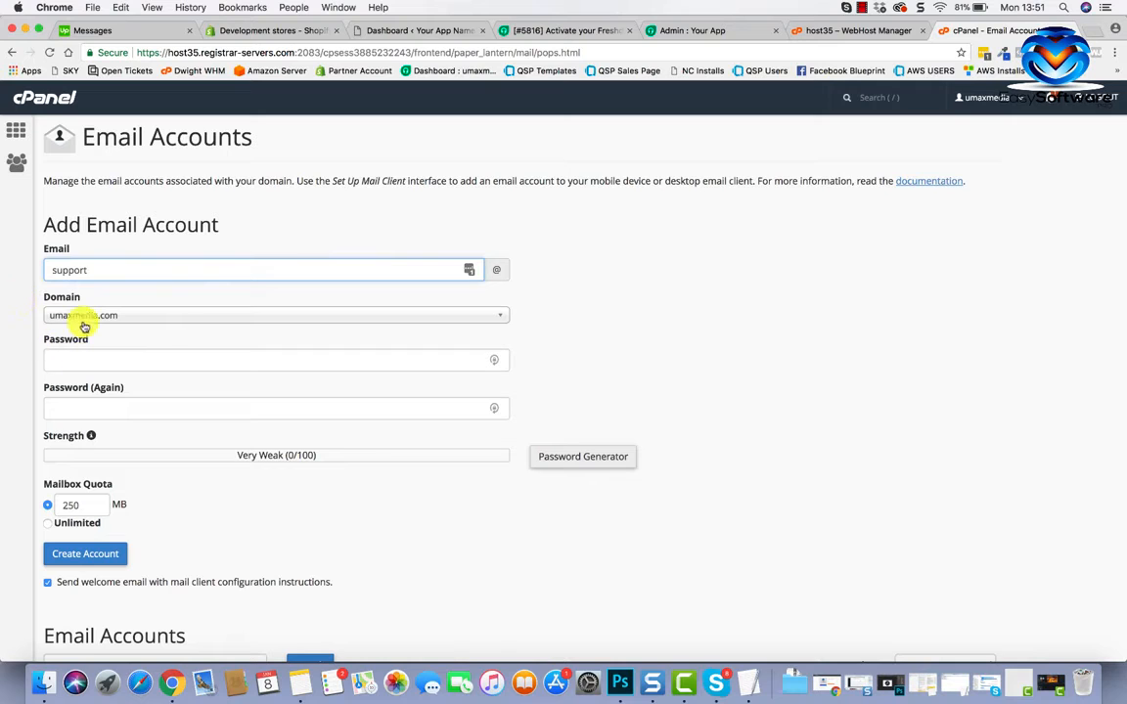
scroll(138, 372, "down", 3)
left_click(119, 290)
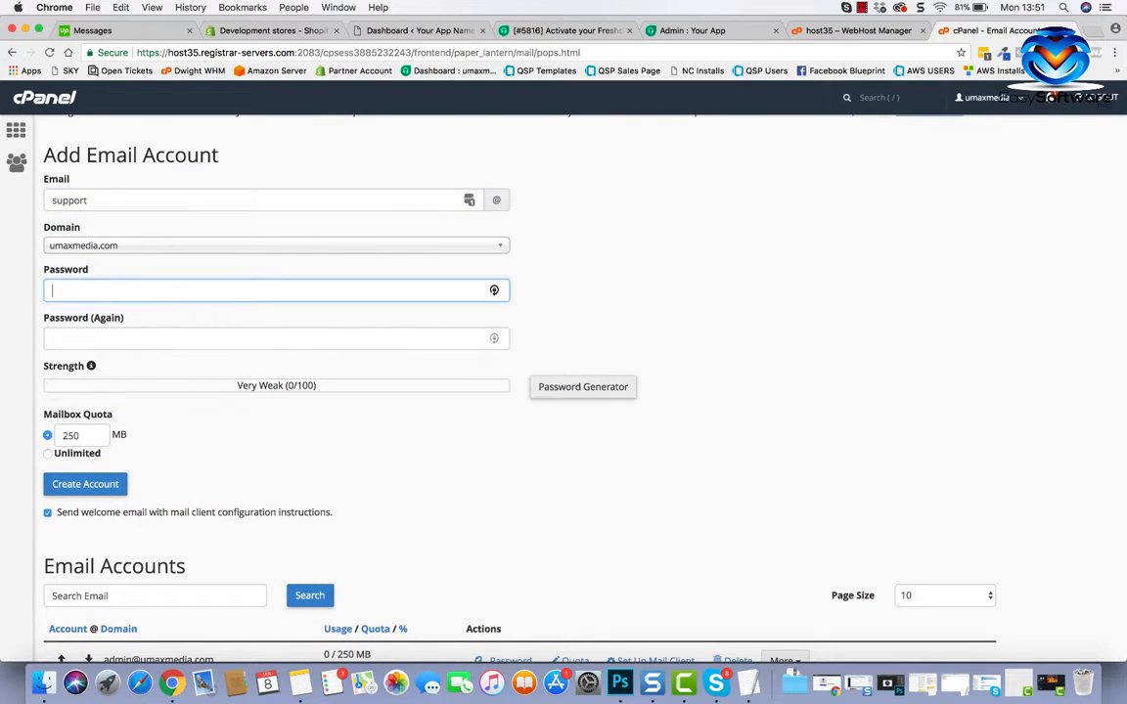
type("•••••••")
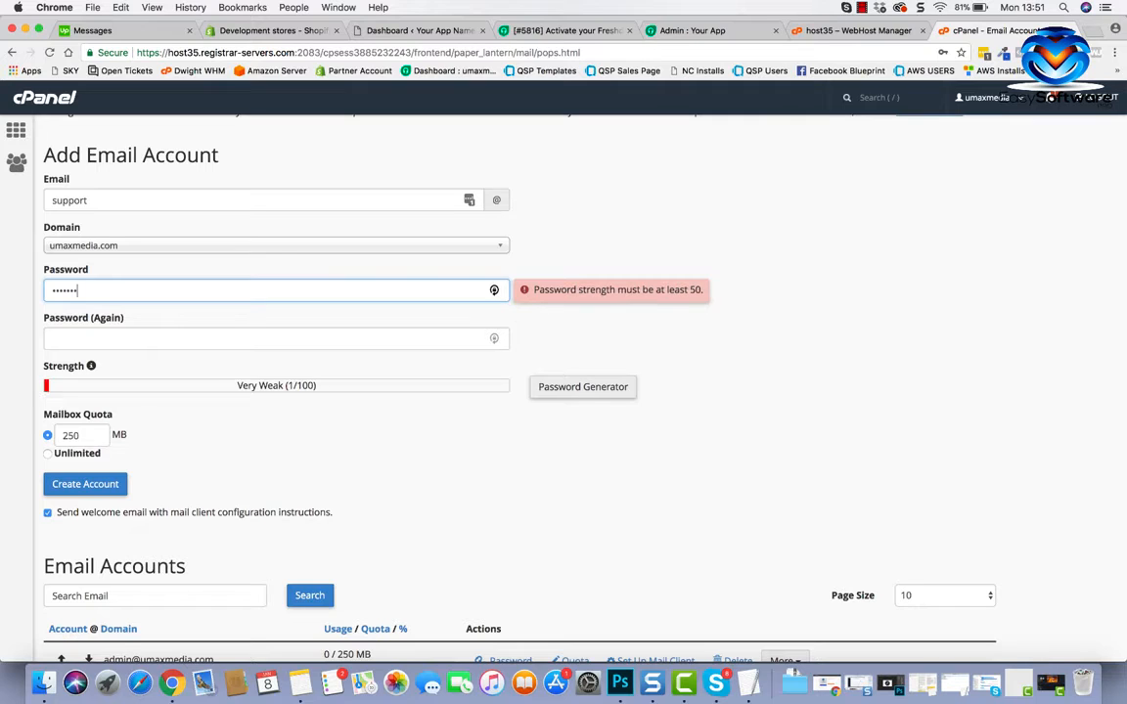
key("BackSpace")
key("BackSpace")
key("BackSpace")
key("BackSpace")
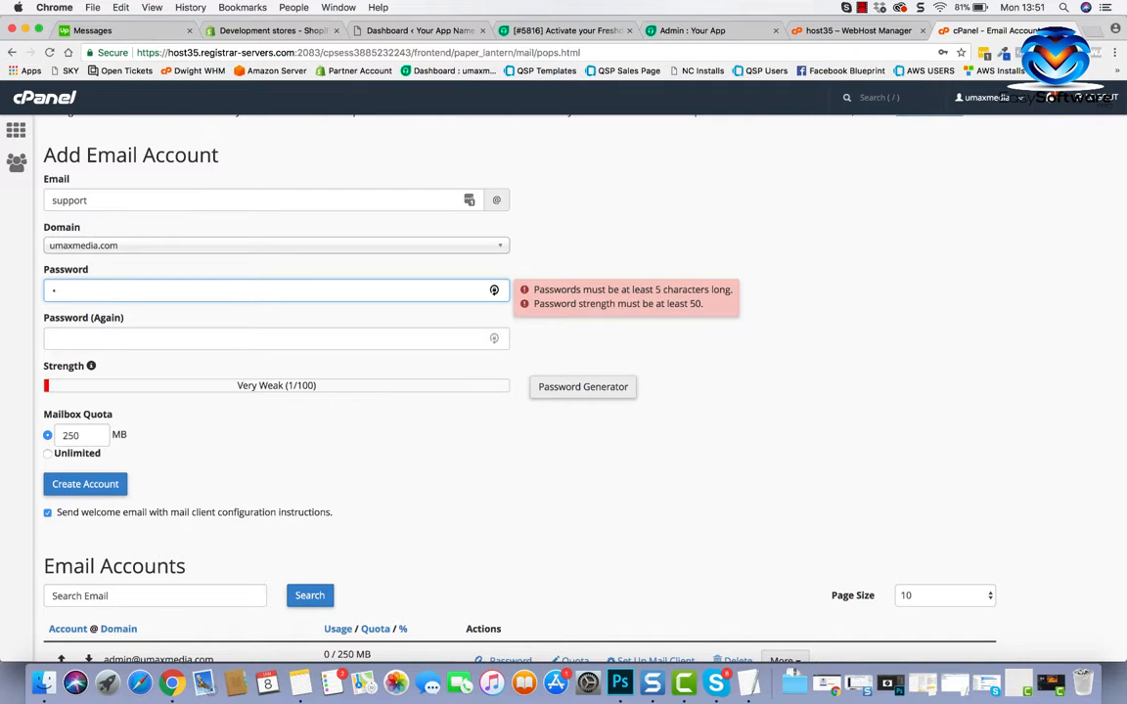
key("BackSpace")
type("•••••")
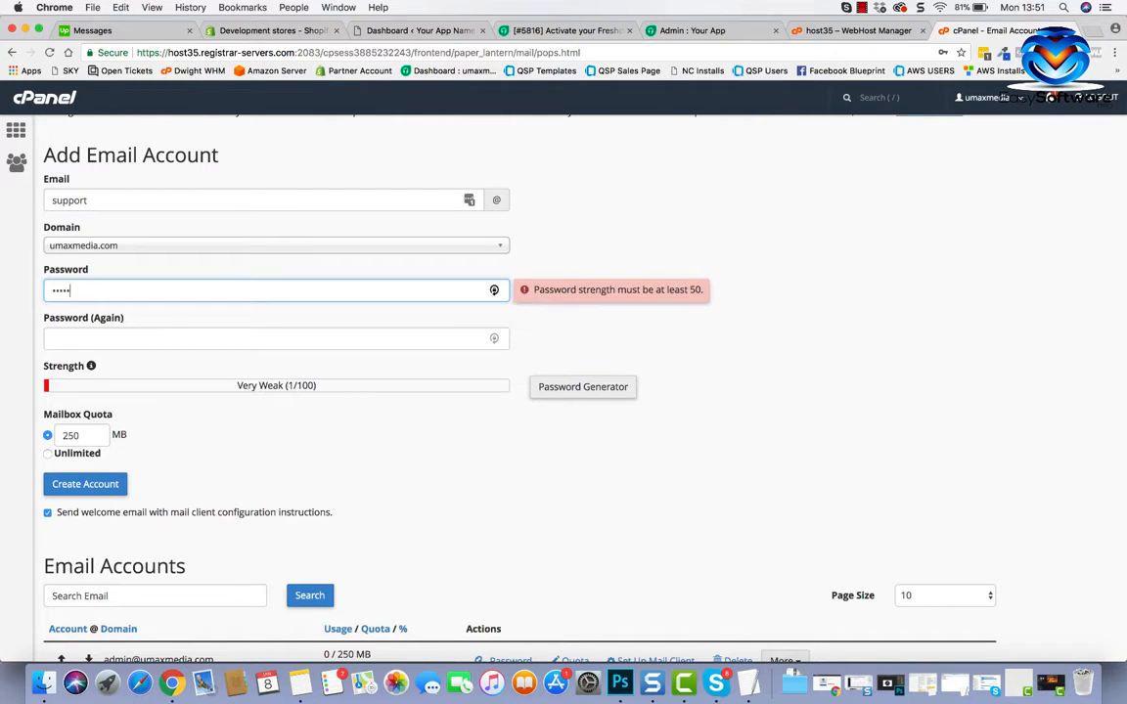
type("•")
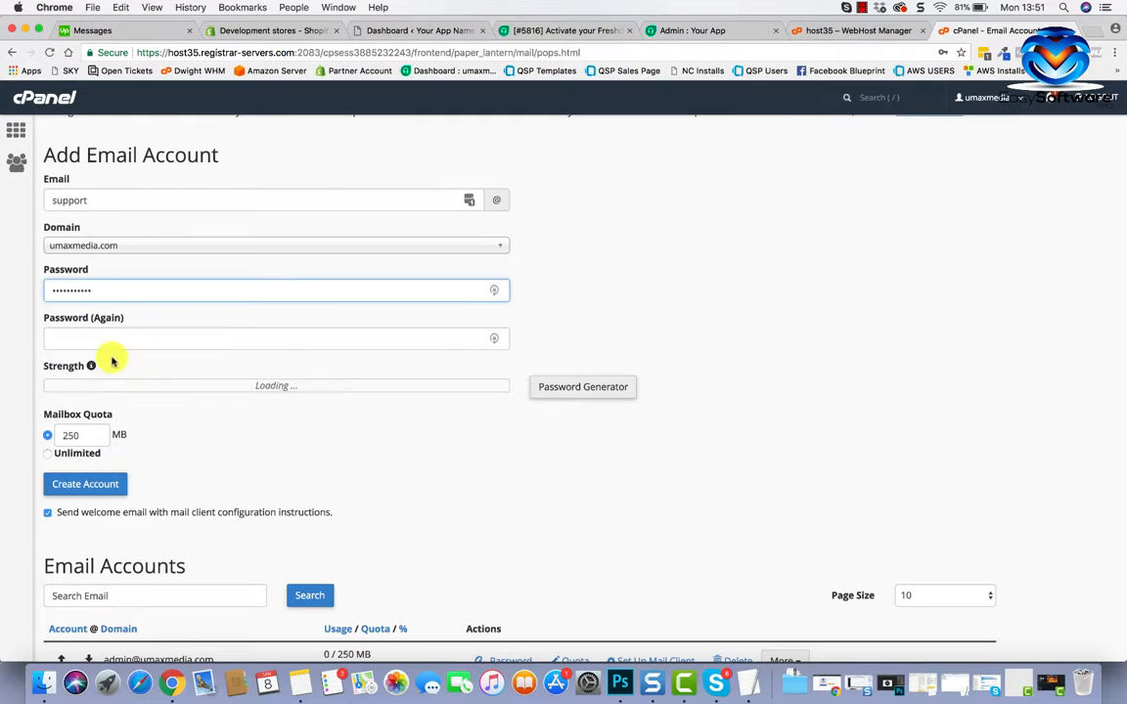
left_click(115, 337)
type("•")
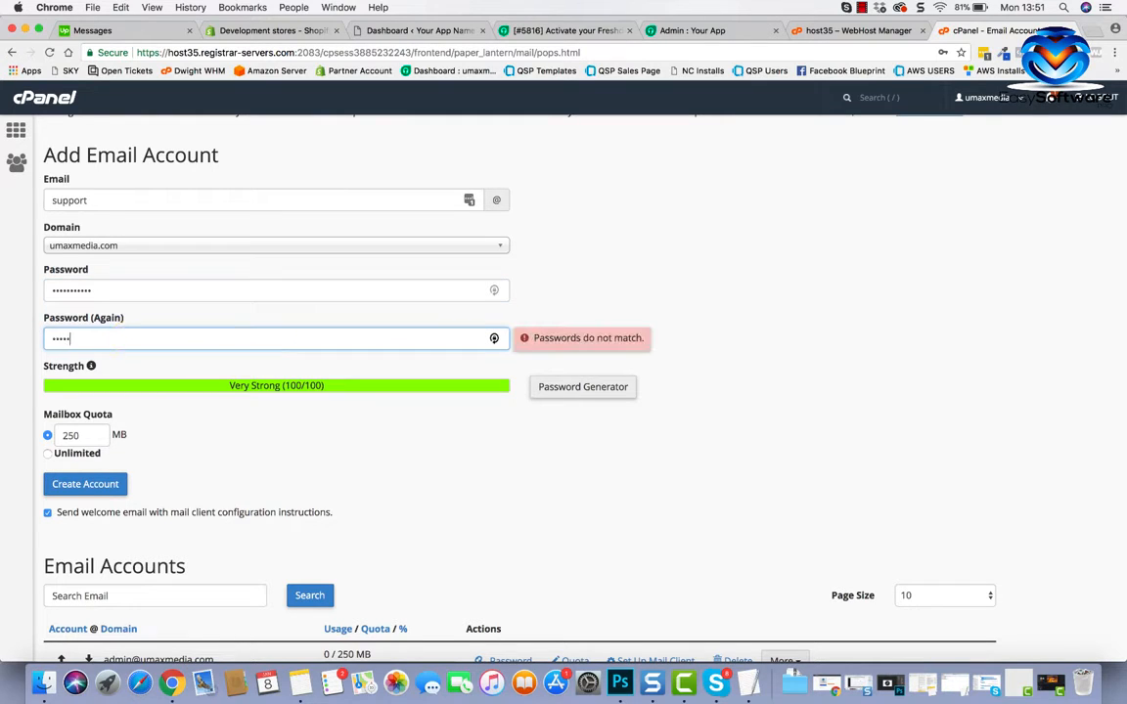
type("••••••••••")
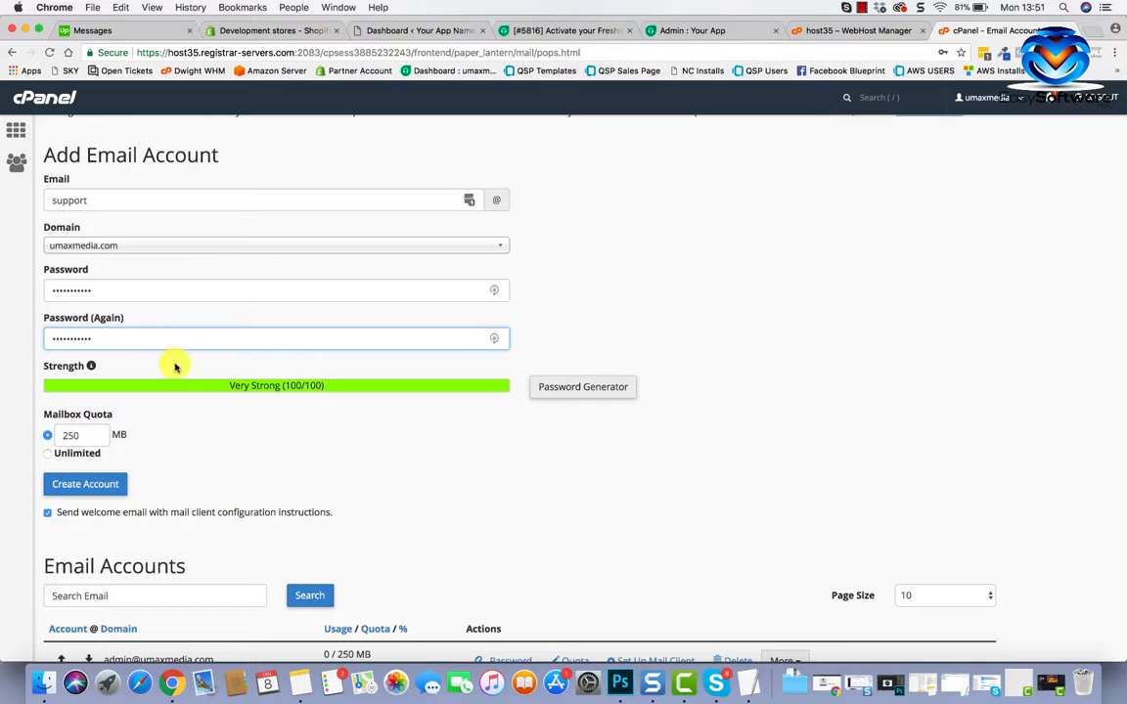
scroll(221, 416, "down", 2)
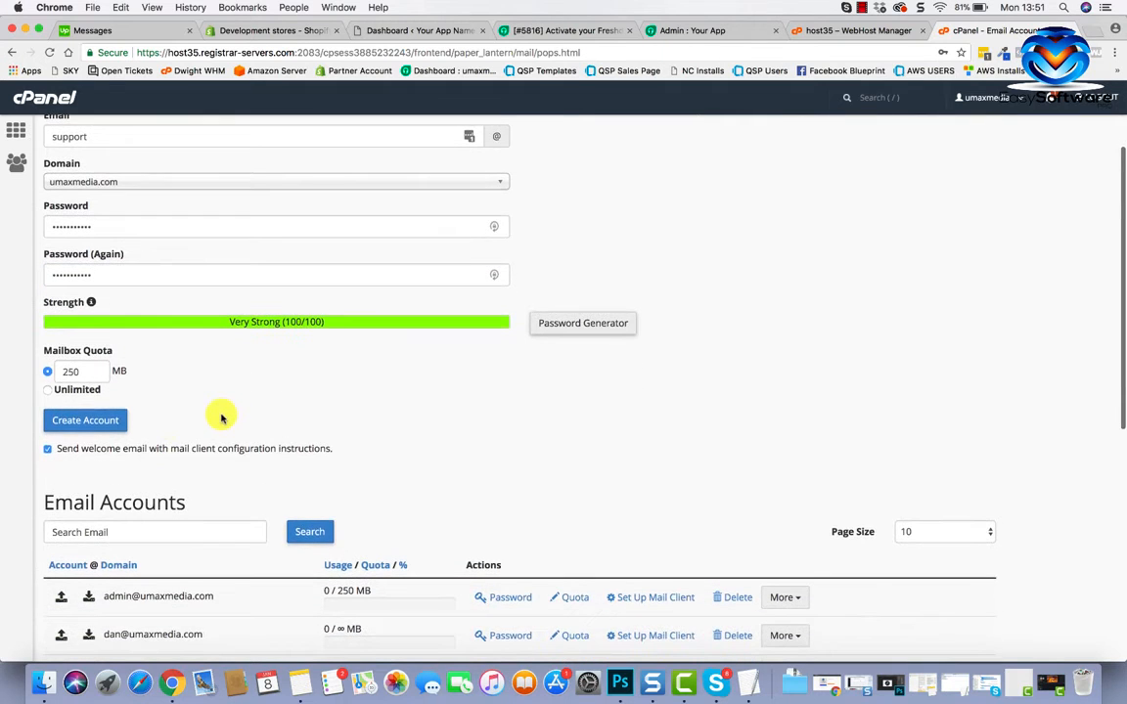
left_click(49, 392)
scroll(243, 383, "down", 3)
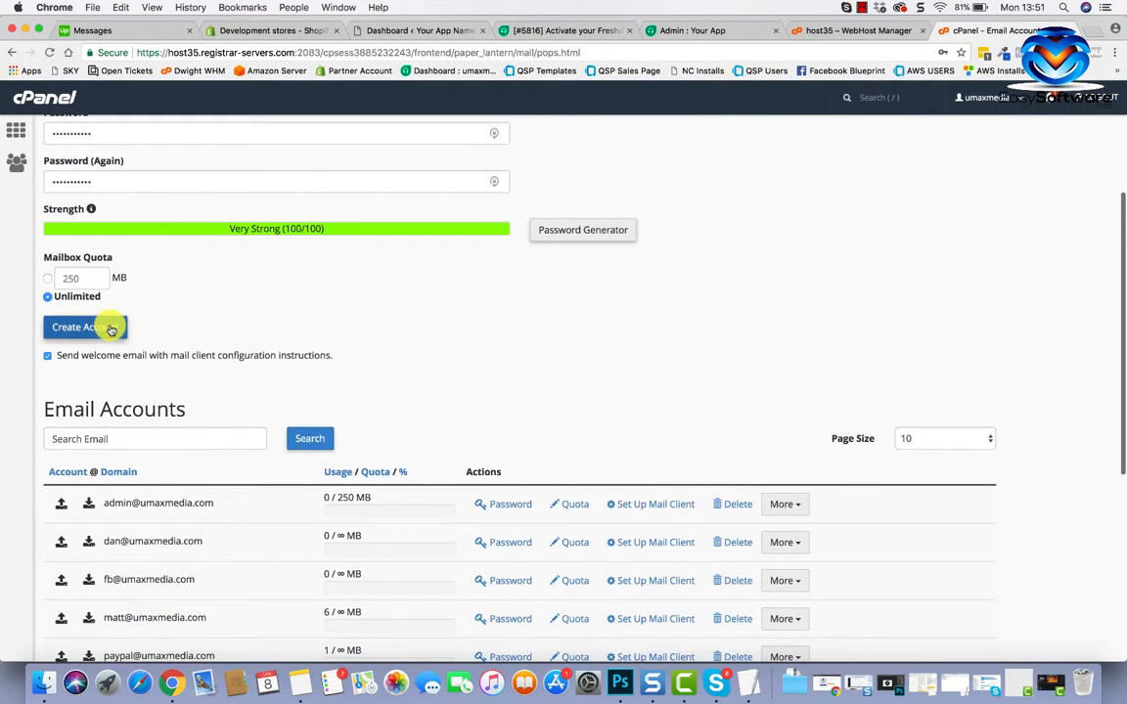
scroll(256, 389, "down", 5)
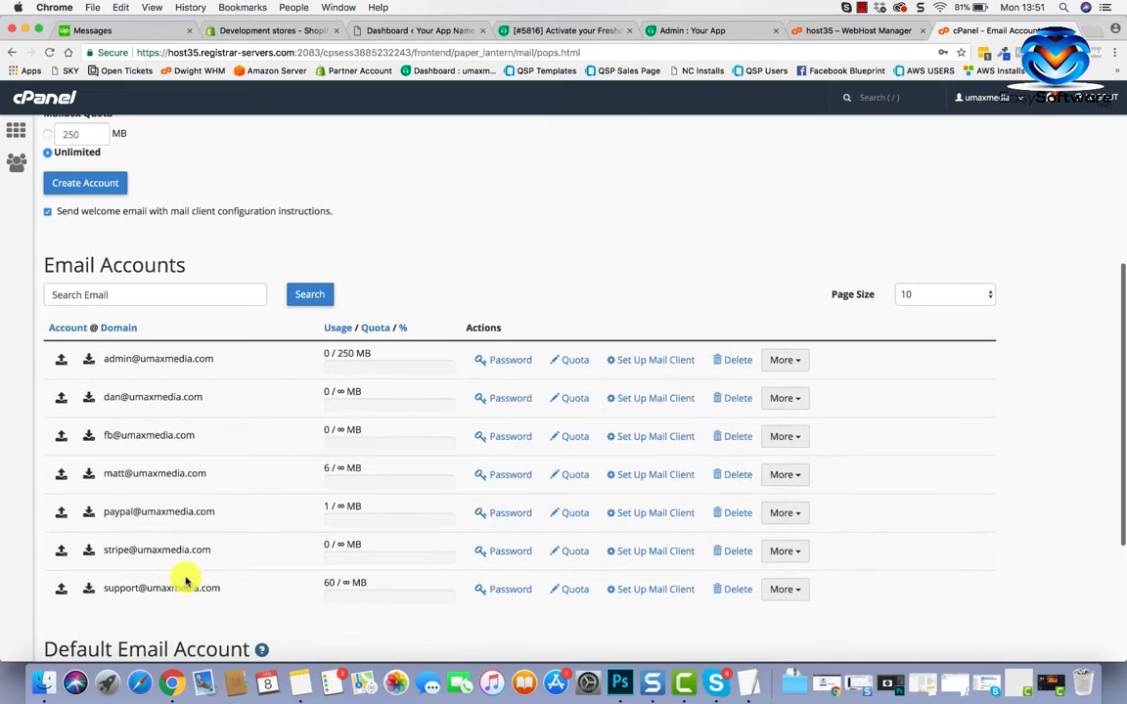
scroll(262, 458, "down", 2)
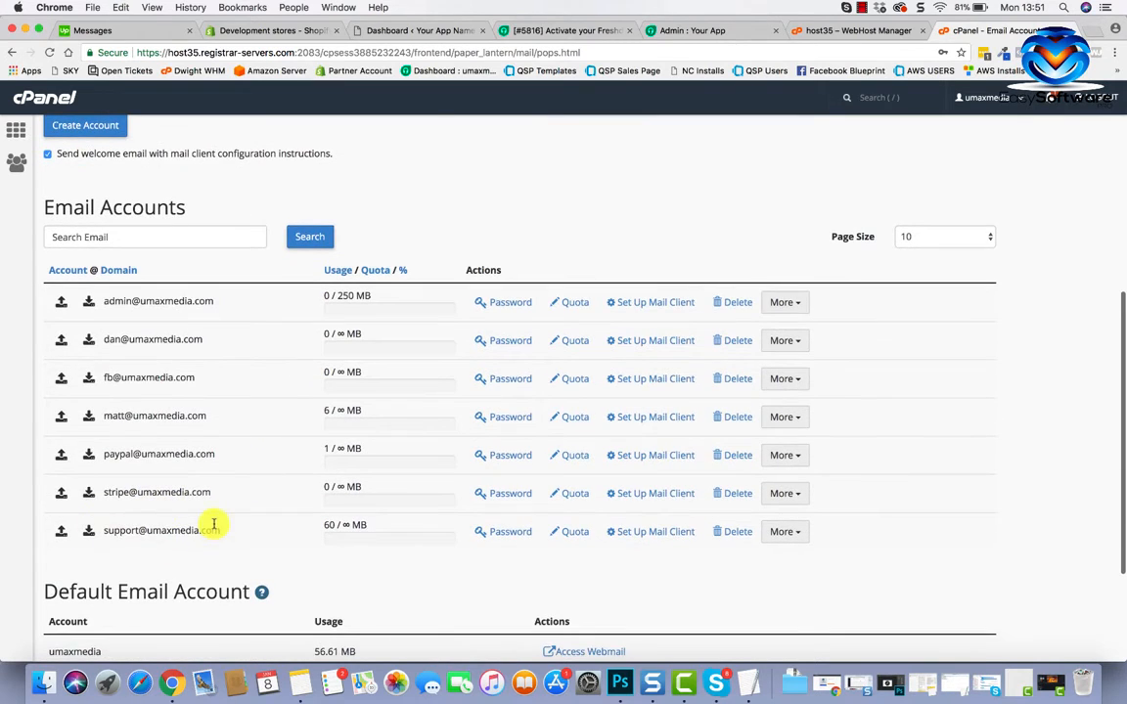
scroll(213, 523, "up", 12)
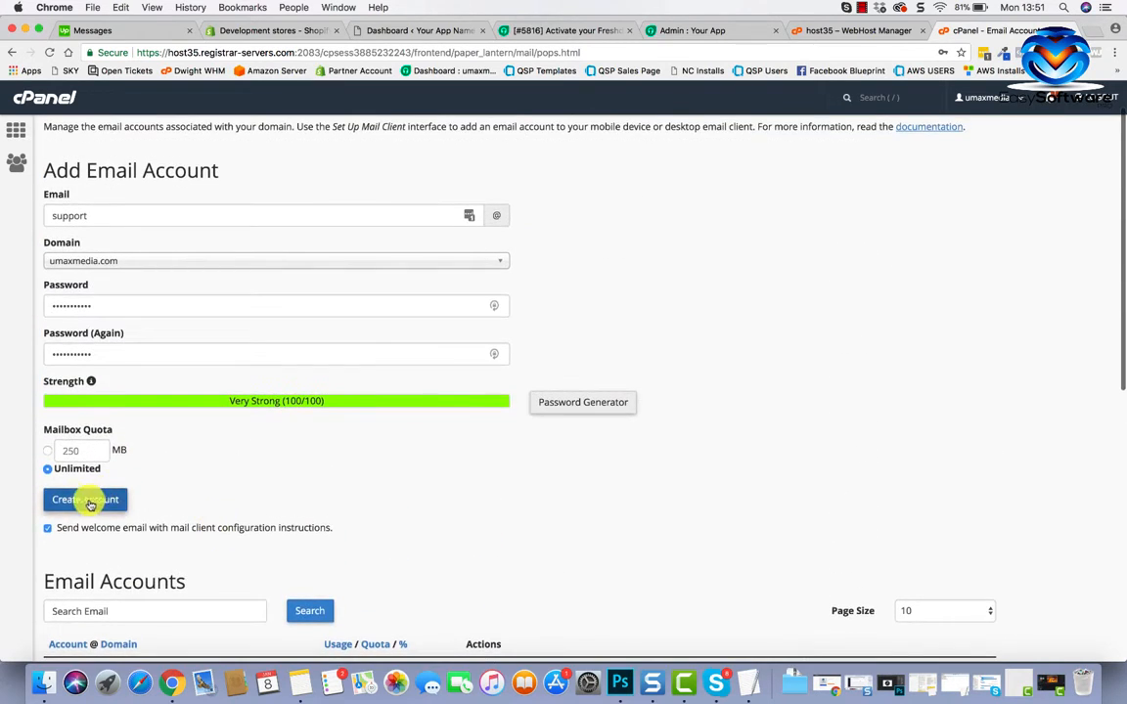
left_click(73, 501)
scroll(181, 495, "down", 12)
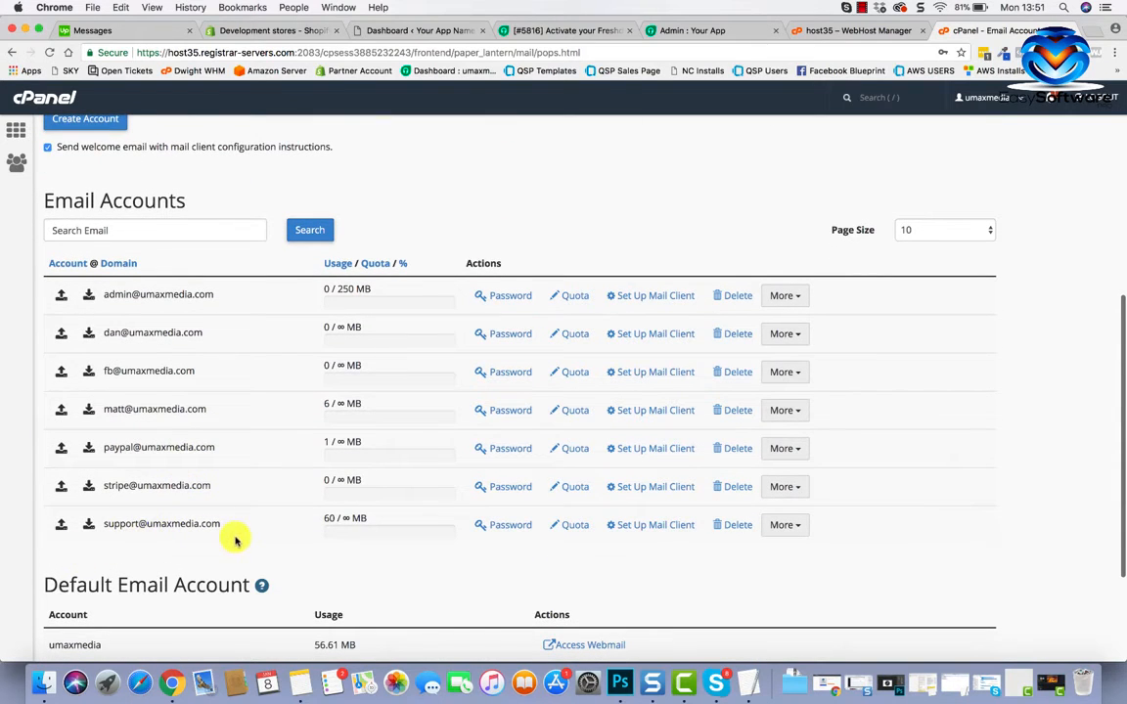
scroll(231, 549, "down", 1)
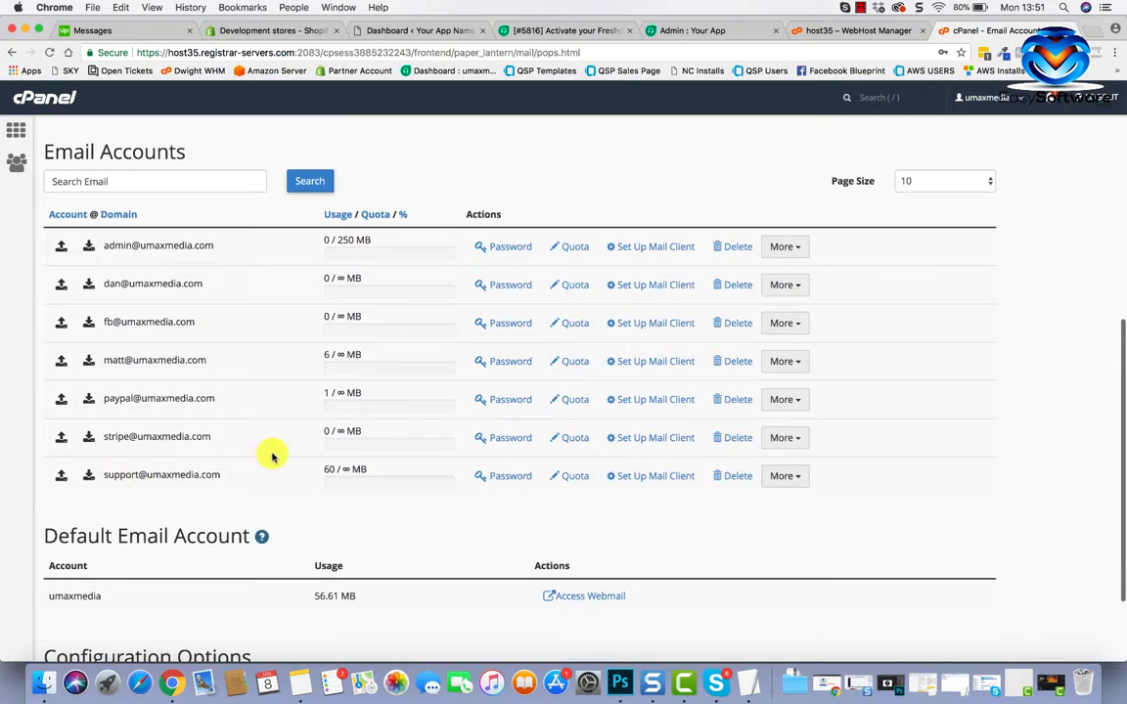
scroll(291, 293, "up", 5)
scroll(291, 293, "up", 5)
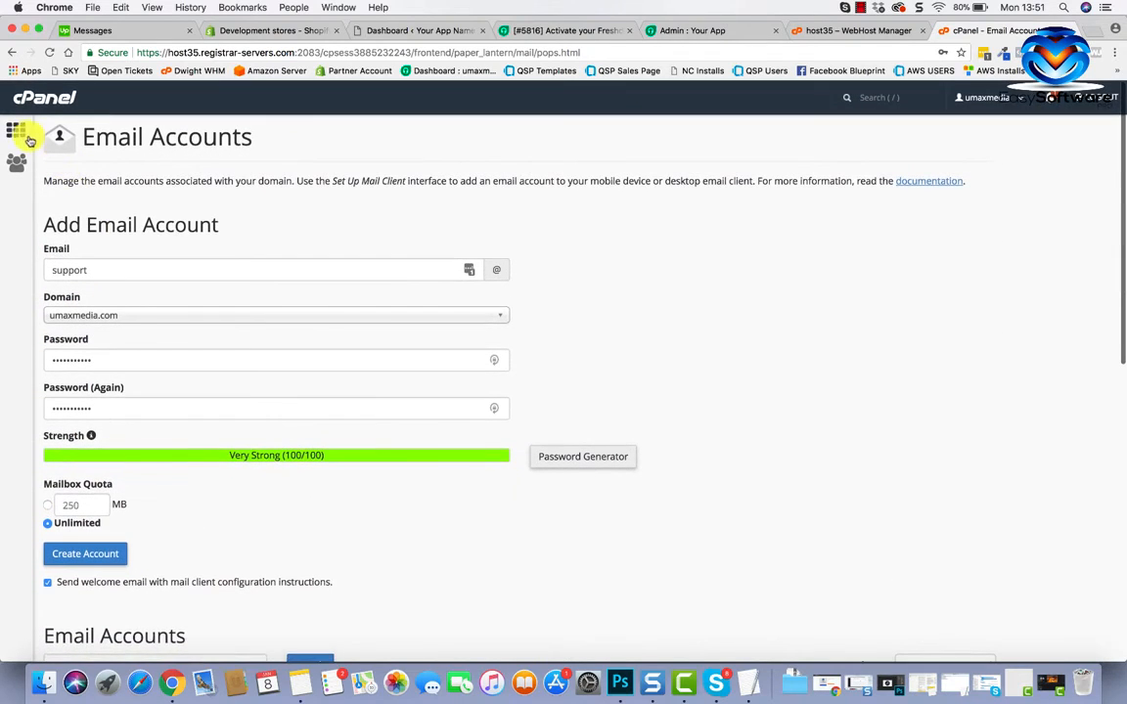
Return to the cPanel home page and scroll to the Email tools section.
left_click(19, 131)
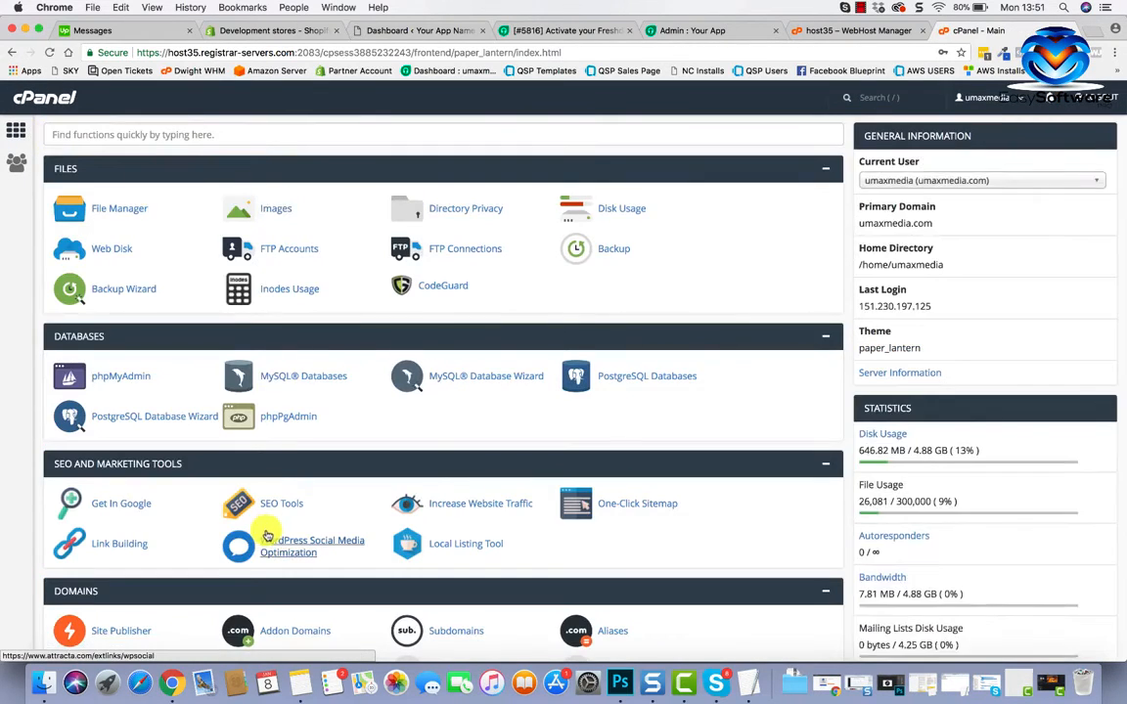
scroll(234, 536, "down", 5)
scroll(266, 535, "up", 5)
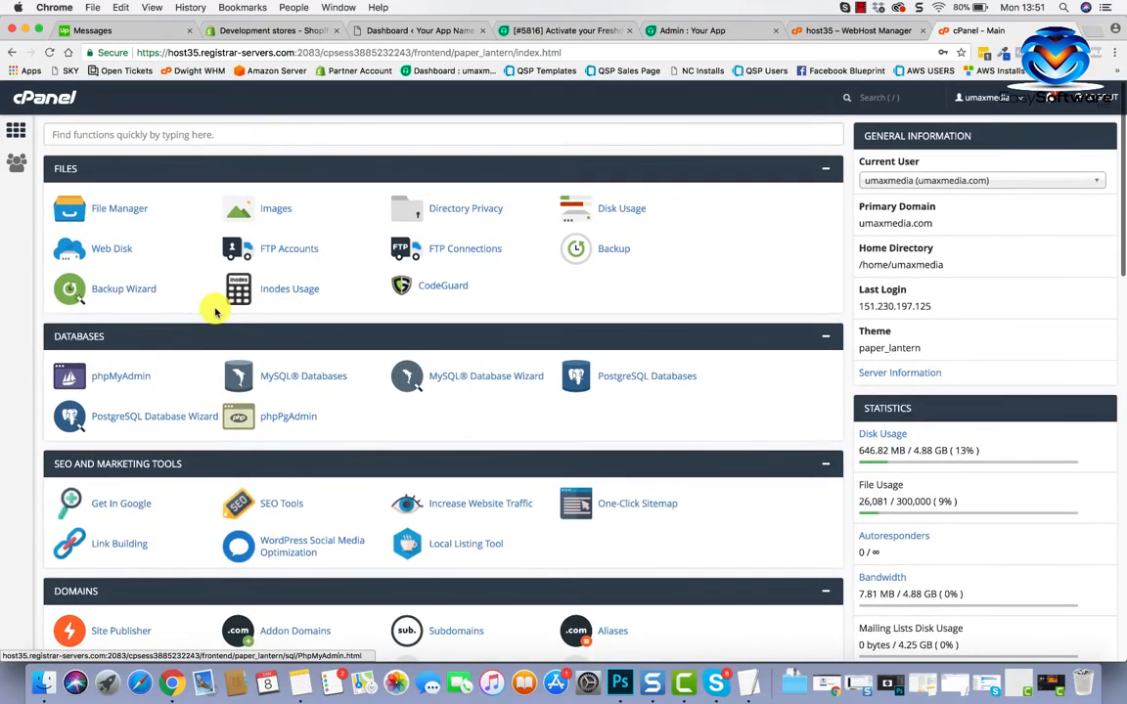
scroll(214, 309, "down", 2)
scroll(214, 309, "up", 2)
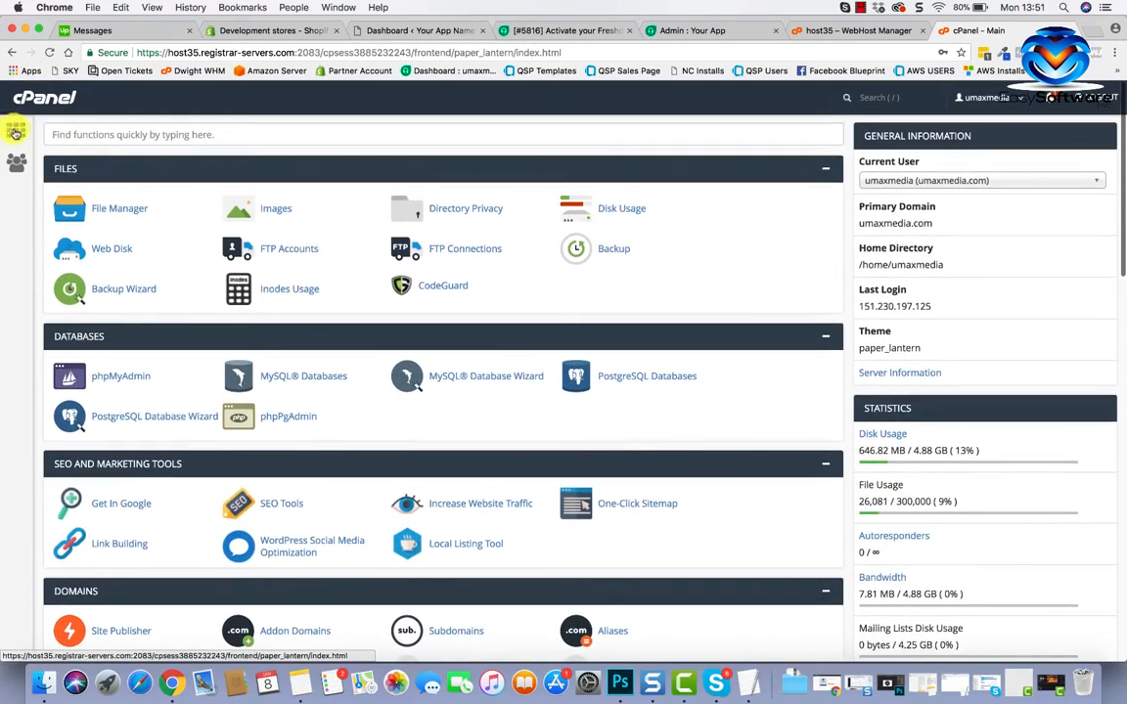
scroll(132, 389, "down", 7)
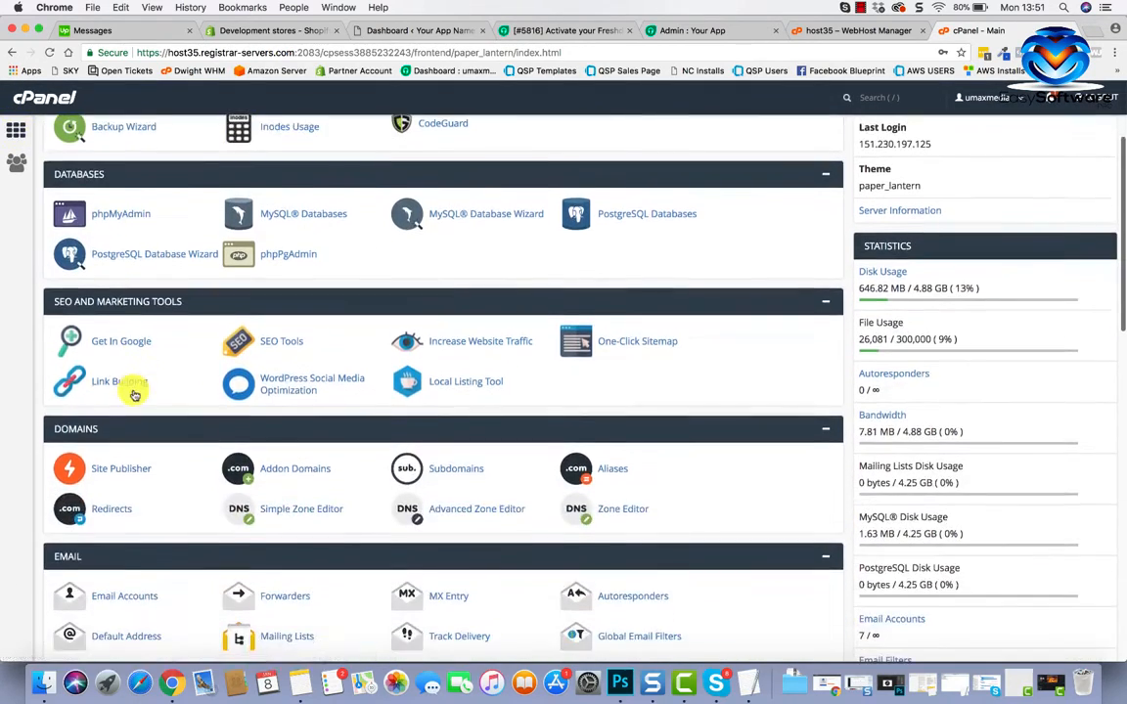
scroll(134, 391, "down", 1)
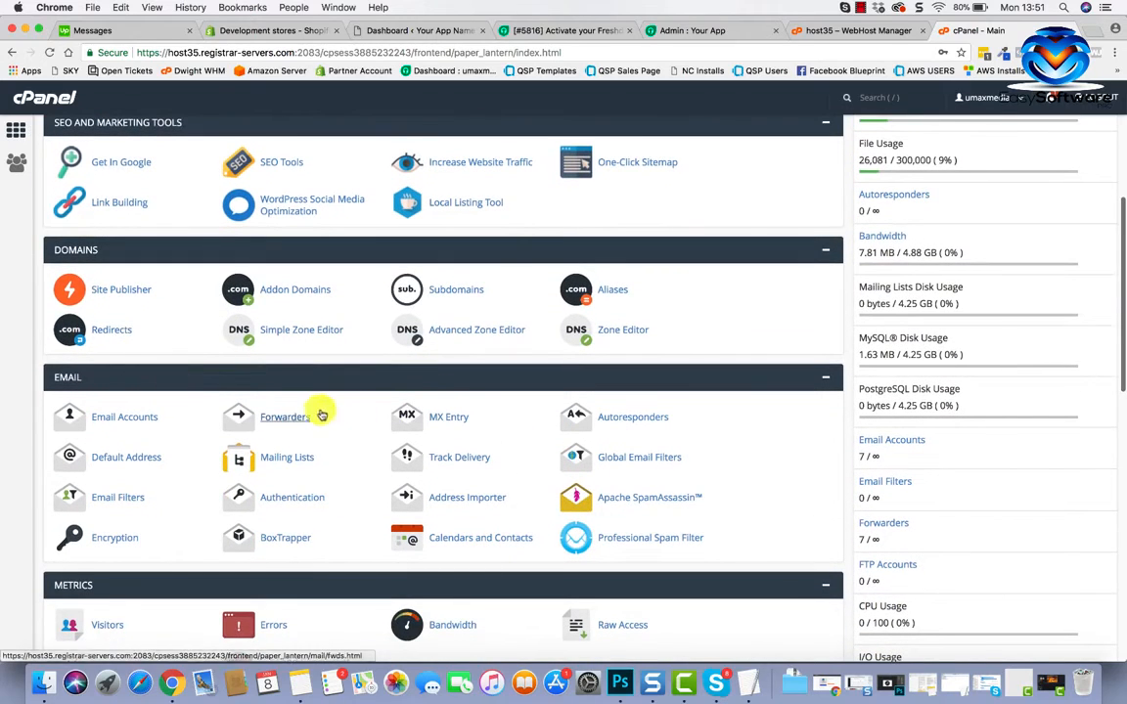
Open Forwarders and cancel deleting the last support forwarder, keeping all 7 forwarders.
left_click(285, 418)
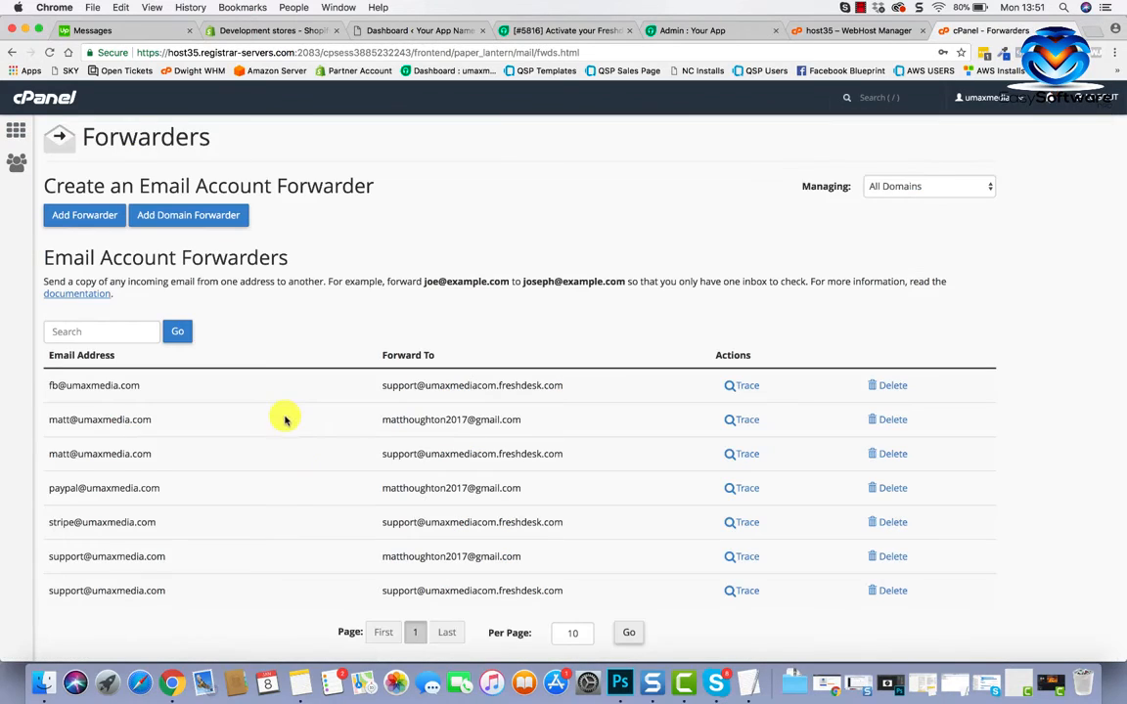
scroll(290, 502, "down", 1)
scroll(289, 503, "down", 2)
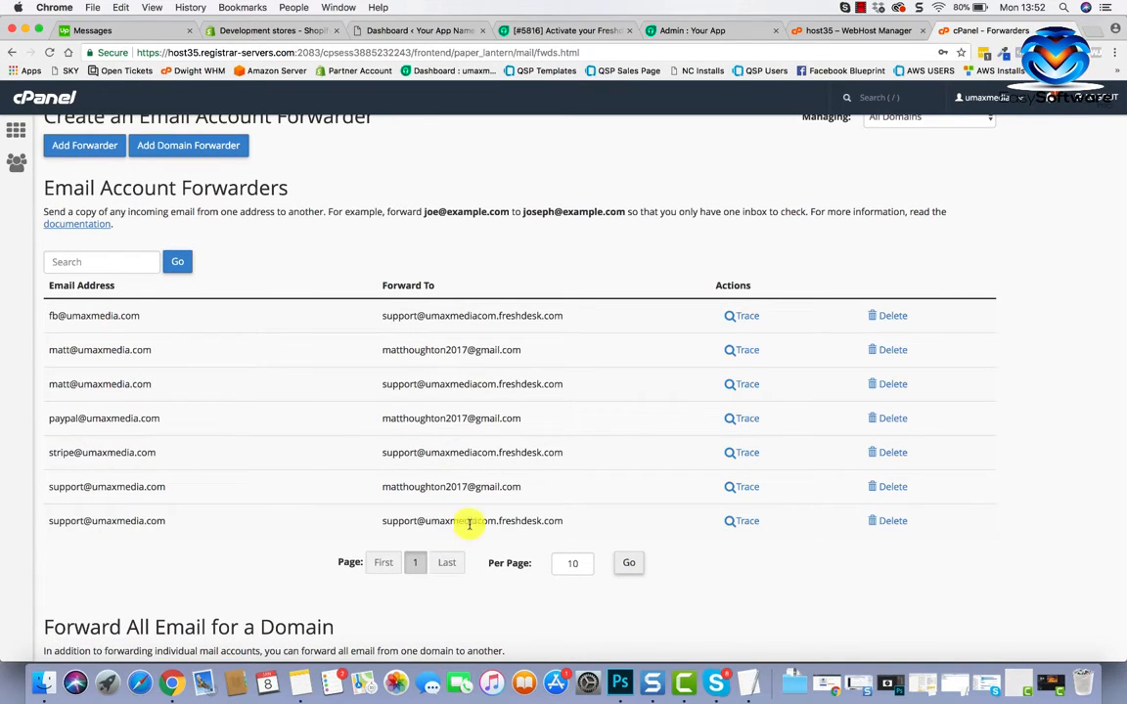
left_click(892, 524)
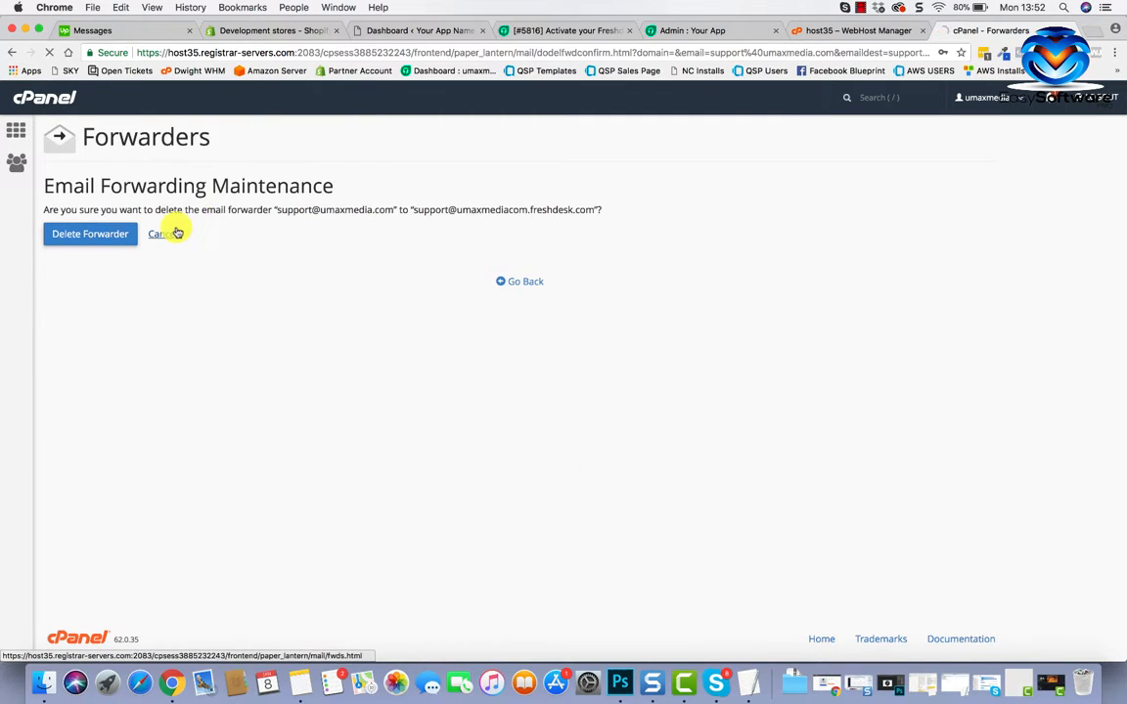
scroll(264, 489, "down", 3)
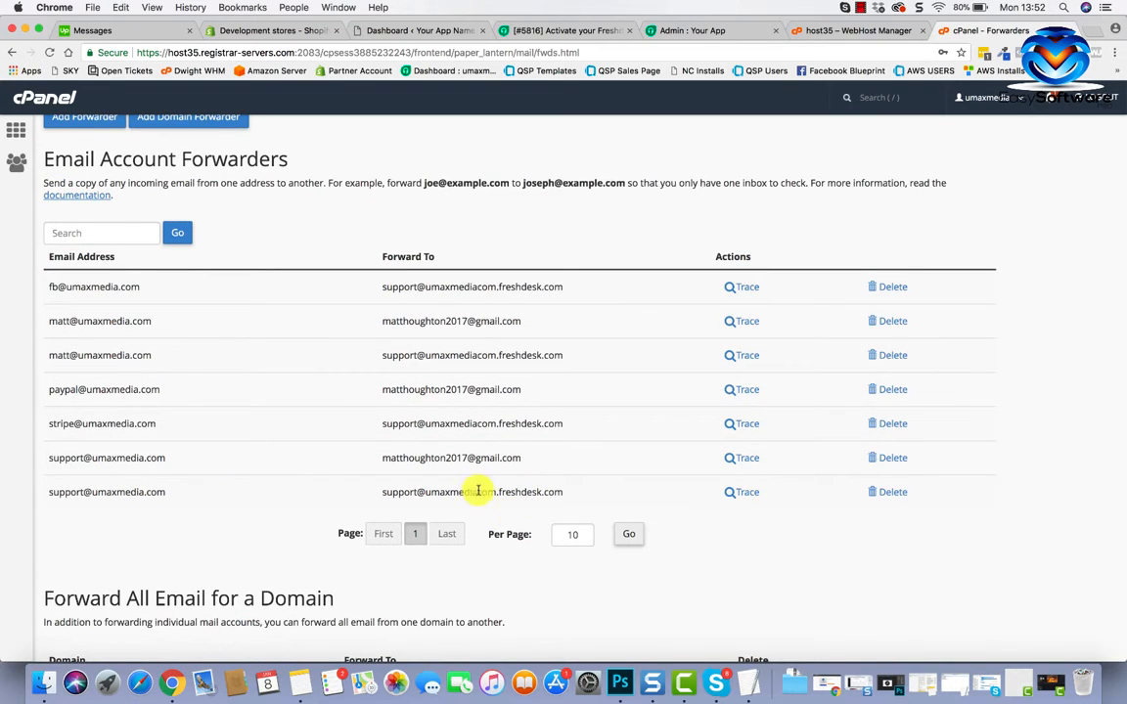
scroll(587, 481, "up", 2)
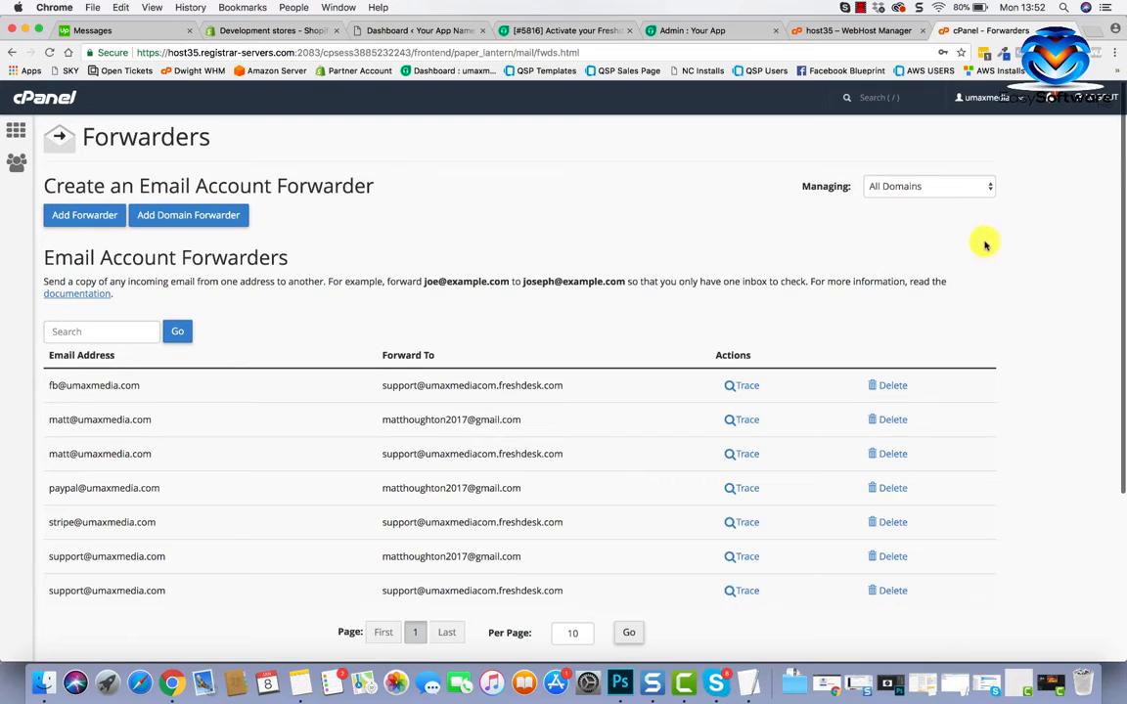
left_click(693, 33)
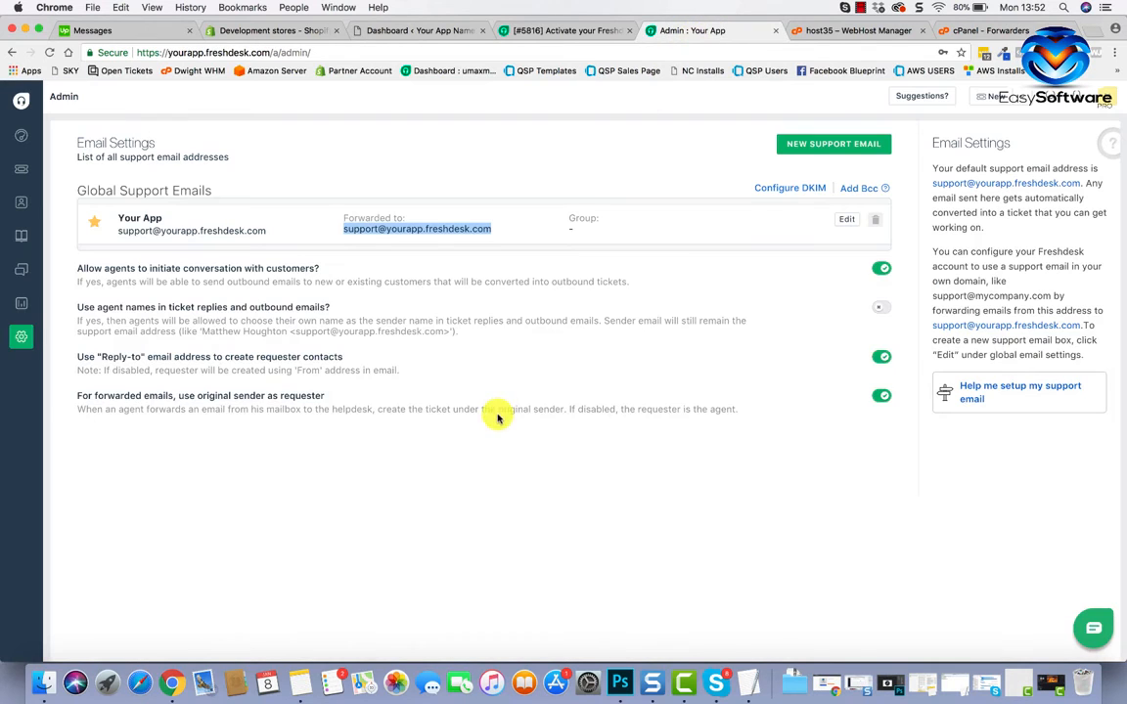
right_click(381, 230)
left_click(410, 251)
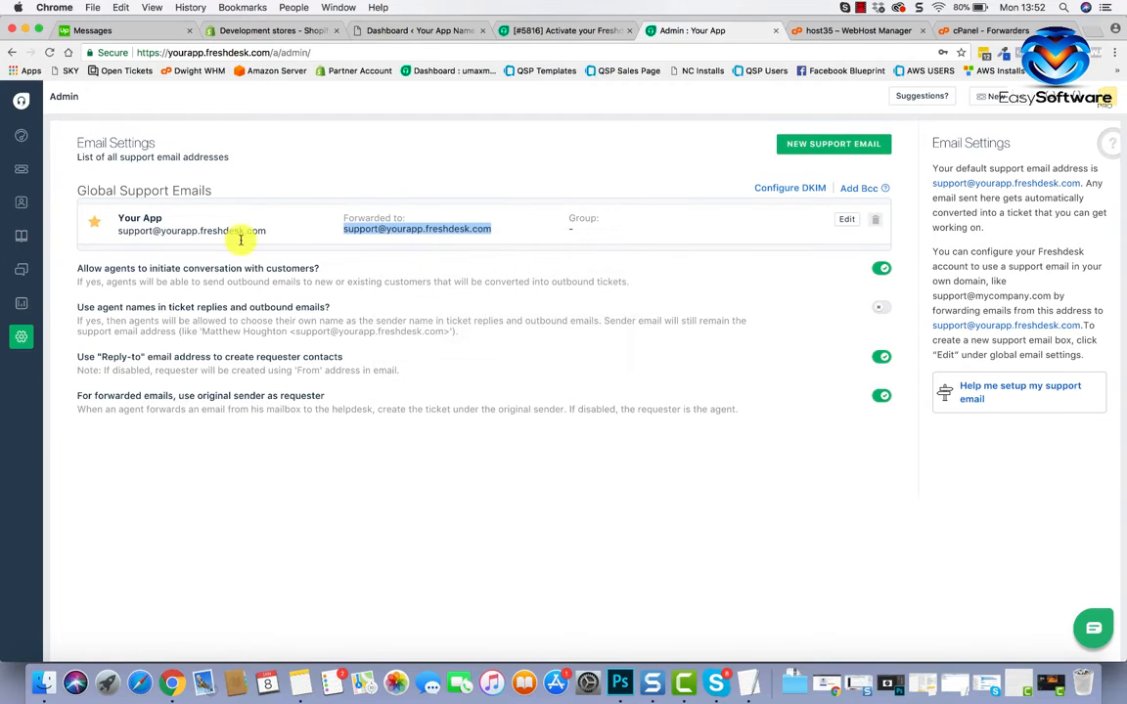
left_click(20, 339)
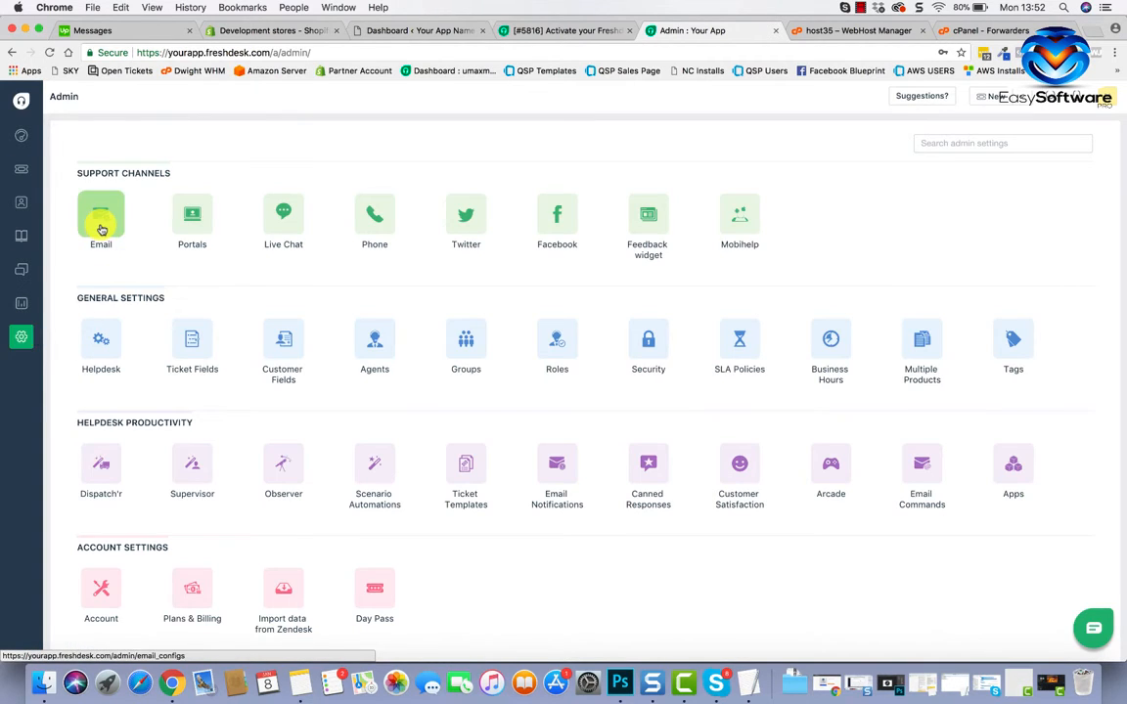
left_click(101, 227)
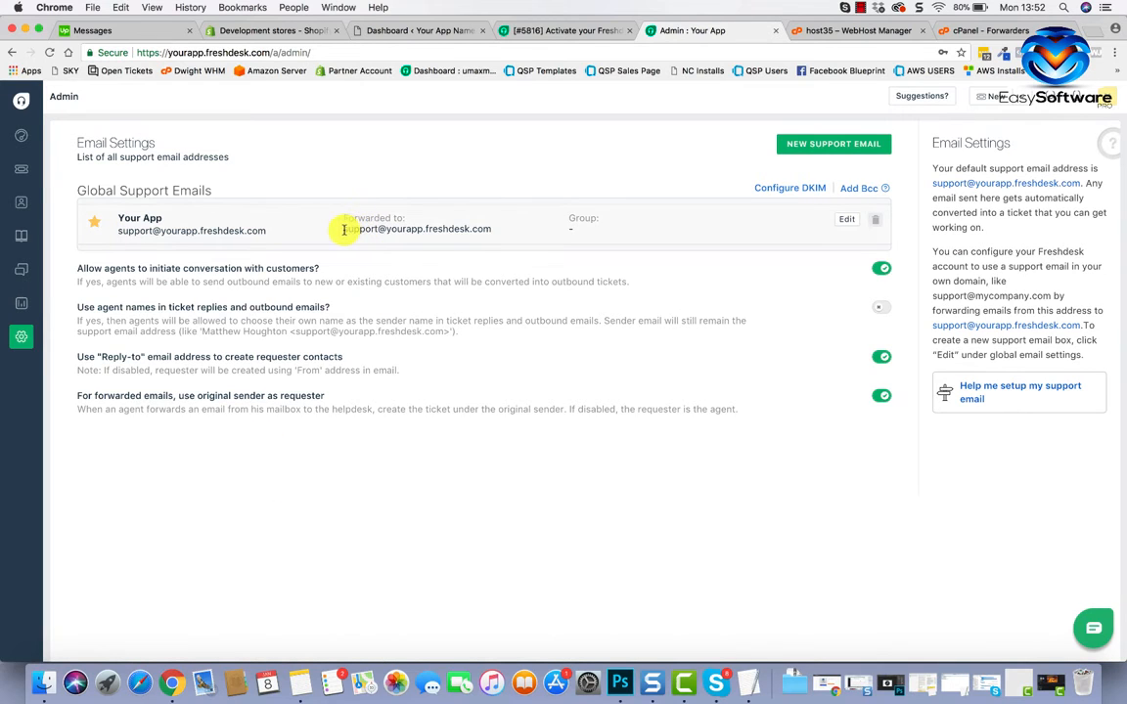
left_click_drag(344, 230, 485, 229)
right_click(481, 229)
left_click(489, 251)
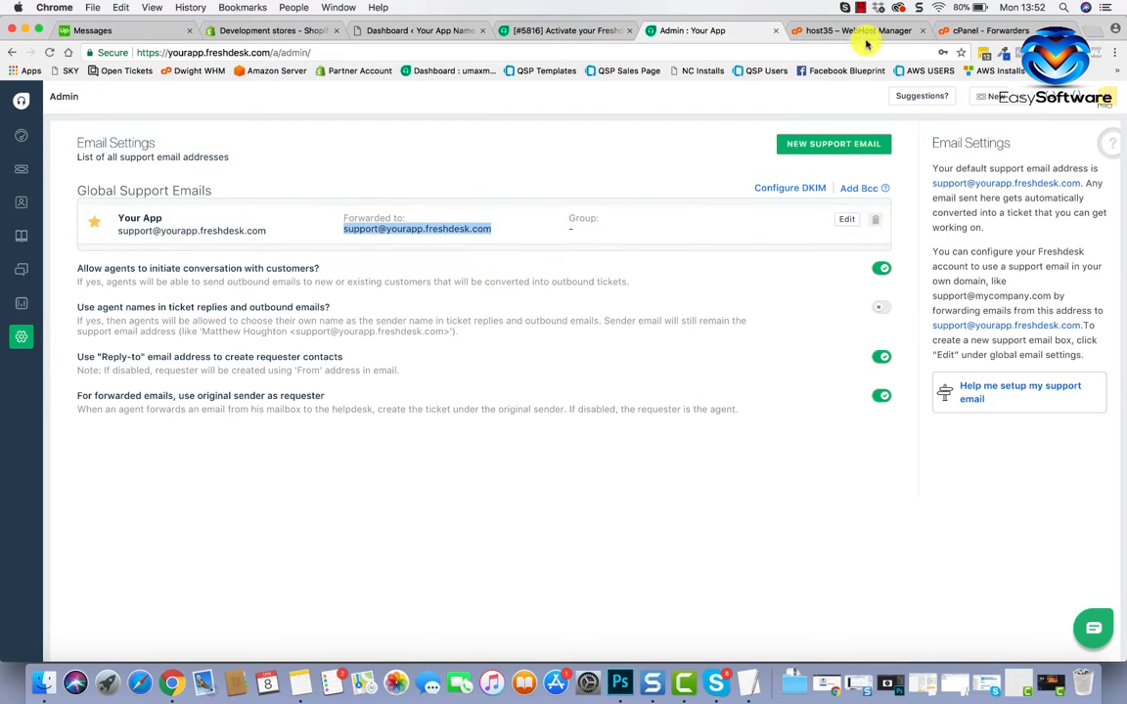
left_click(954, 32)
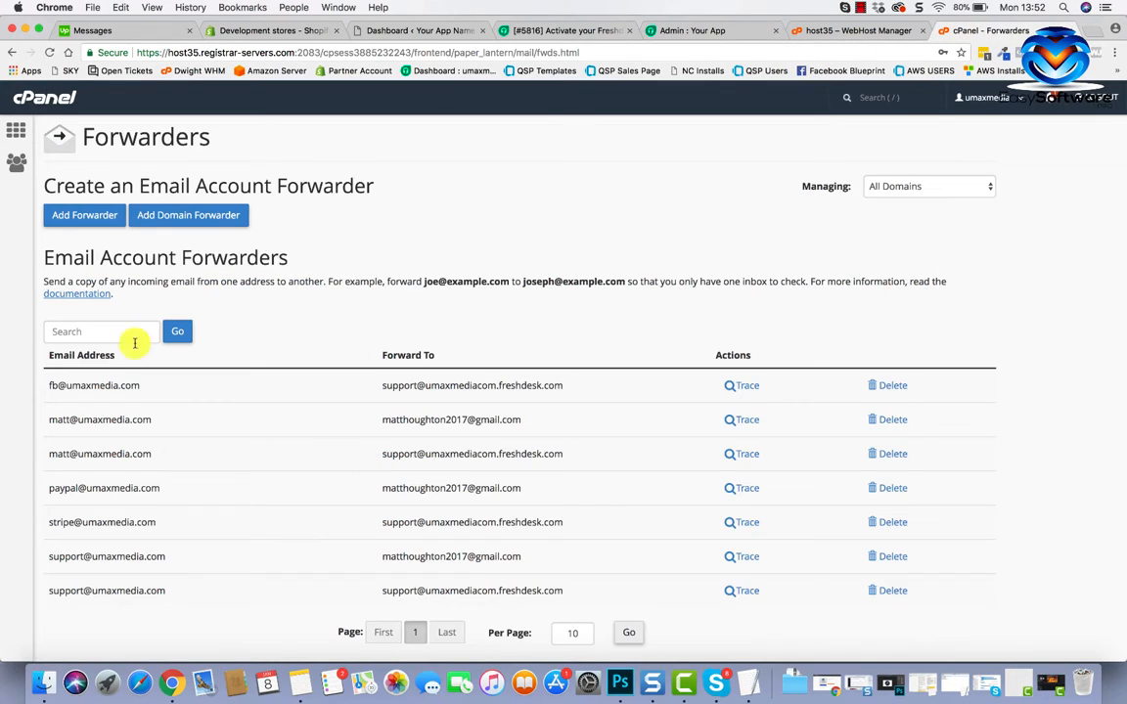
left_click(84, 216)
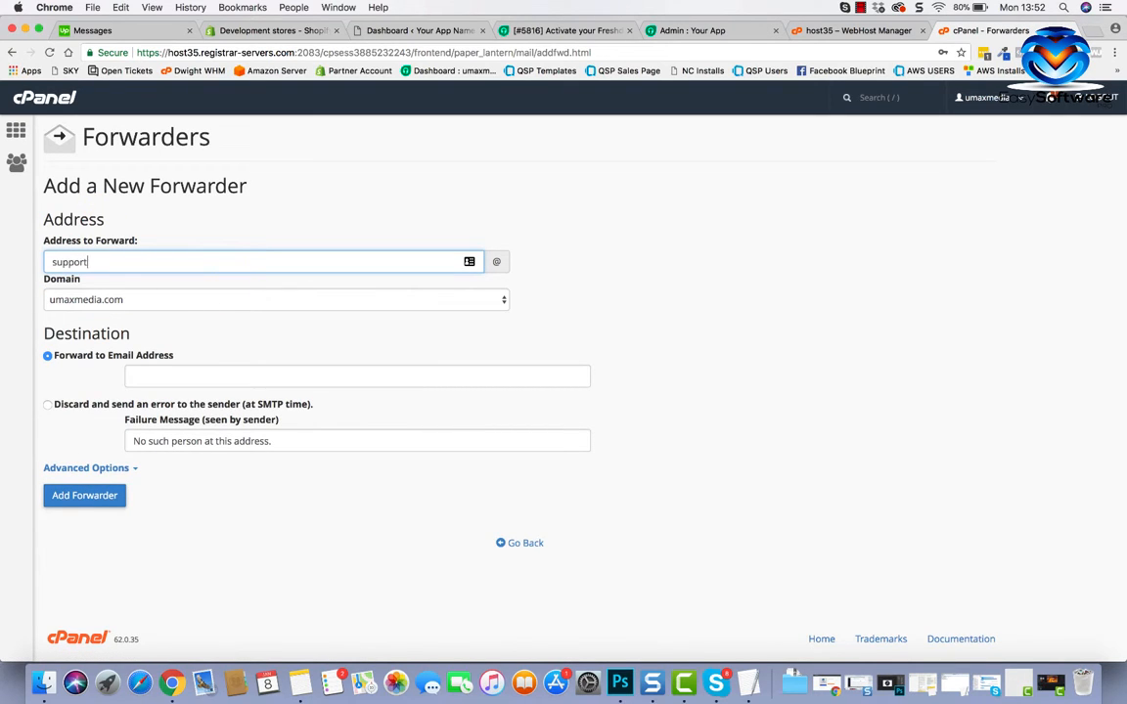
left_click(193, 381)
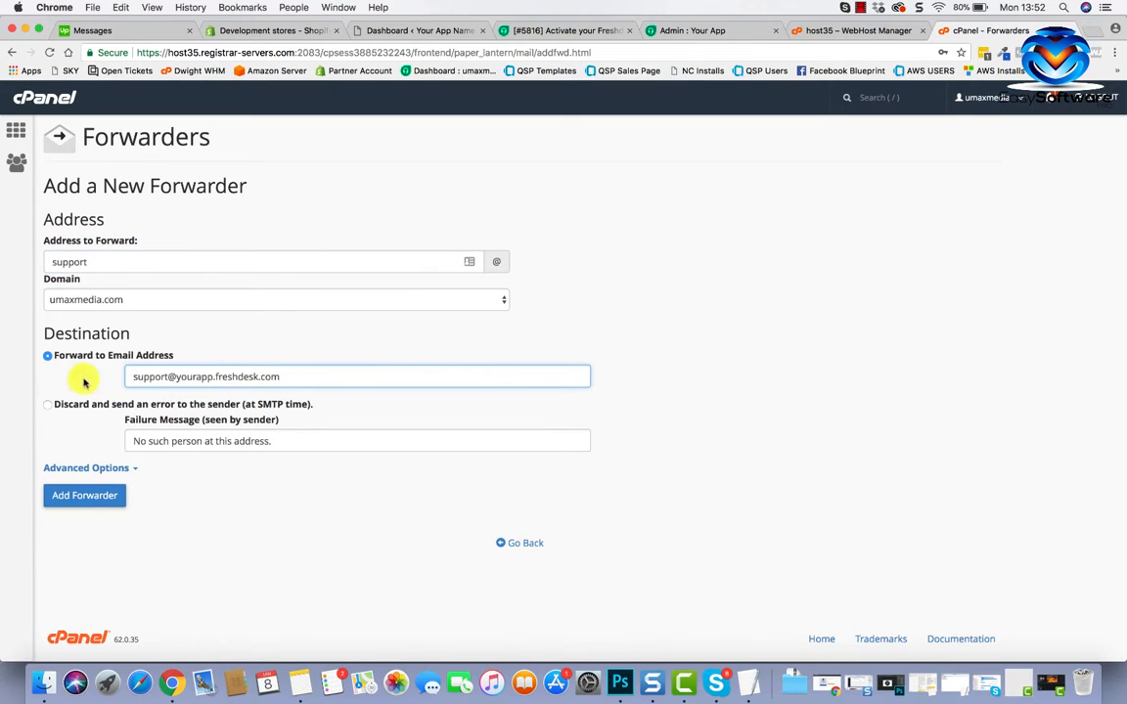
left_click(95, 501)
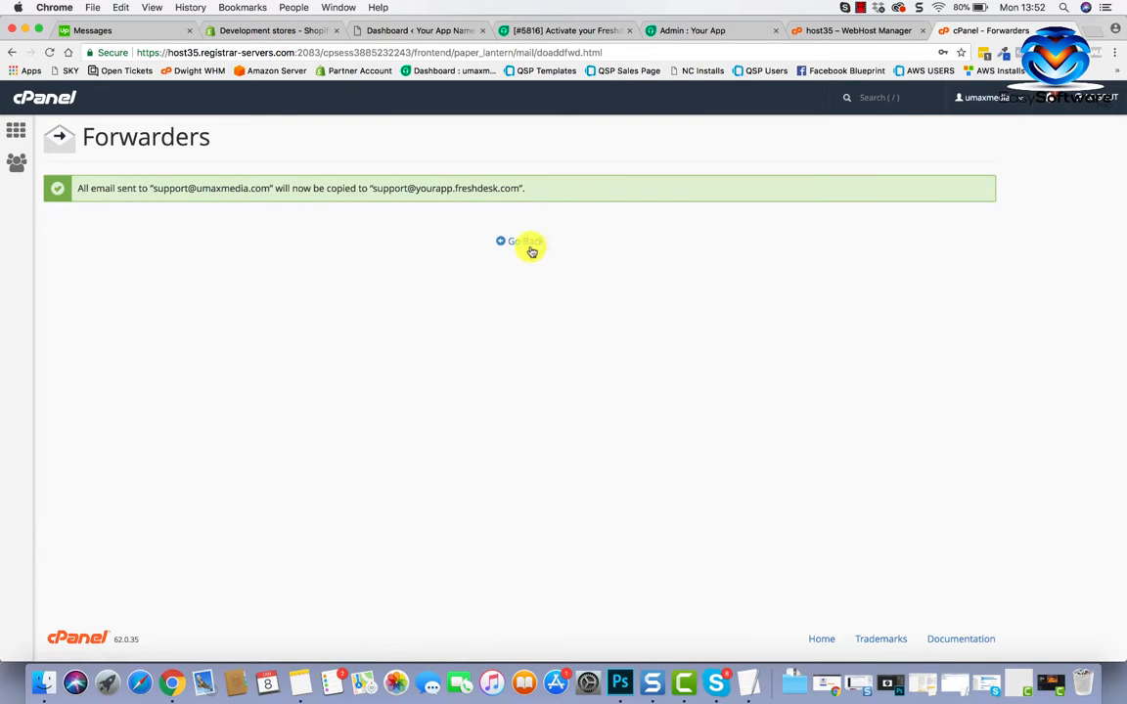
left_click(523, 242)
scroll(251, 462, "down", 3)
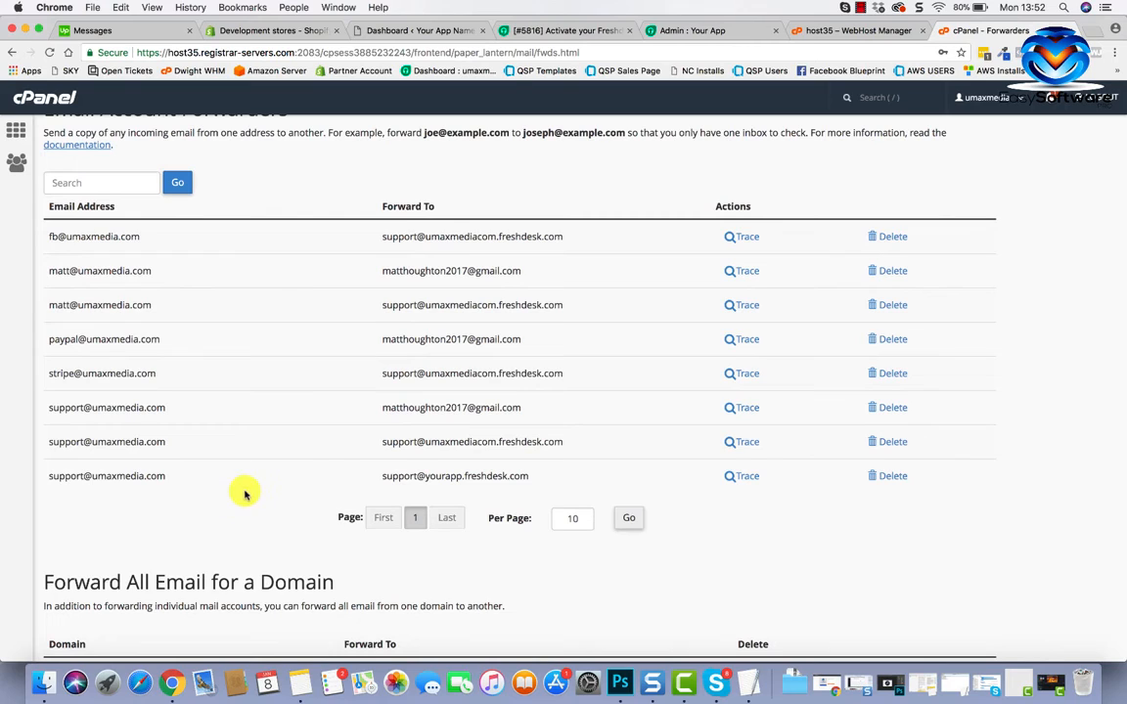
left_click_drag(49, 476, 139, 478)
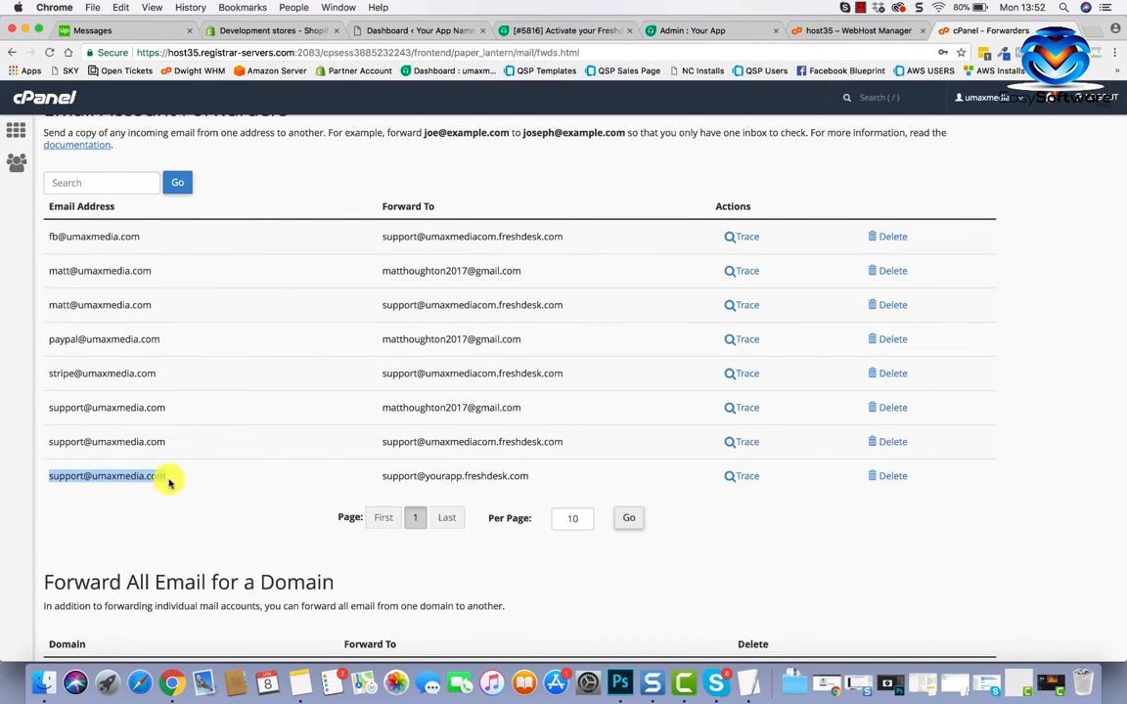
Show Freshdesk's New and my open tickets list from the Admin area.
left_click(685, 30)
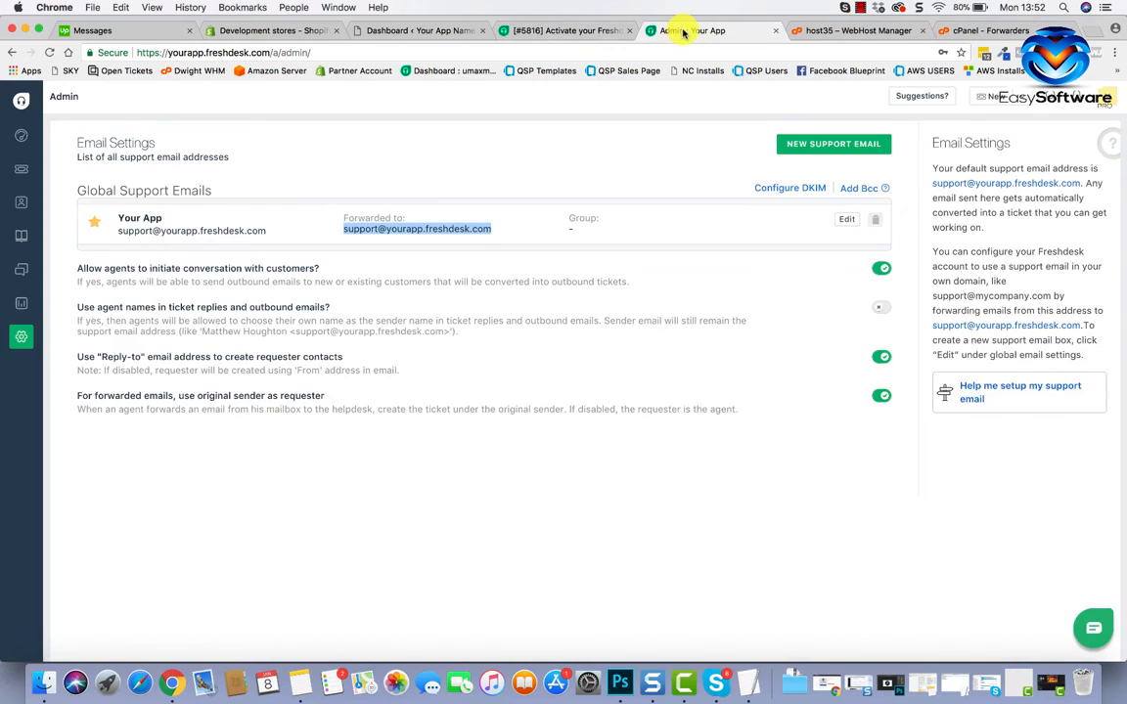
left_click(21, 179)
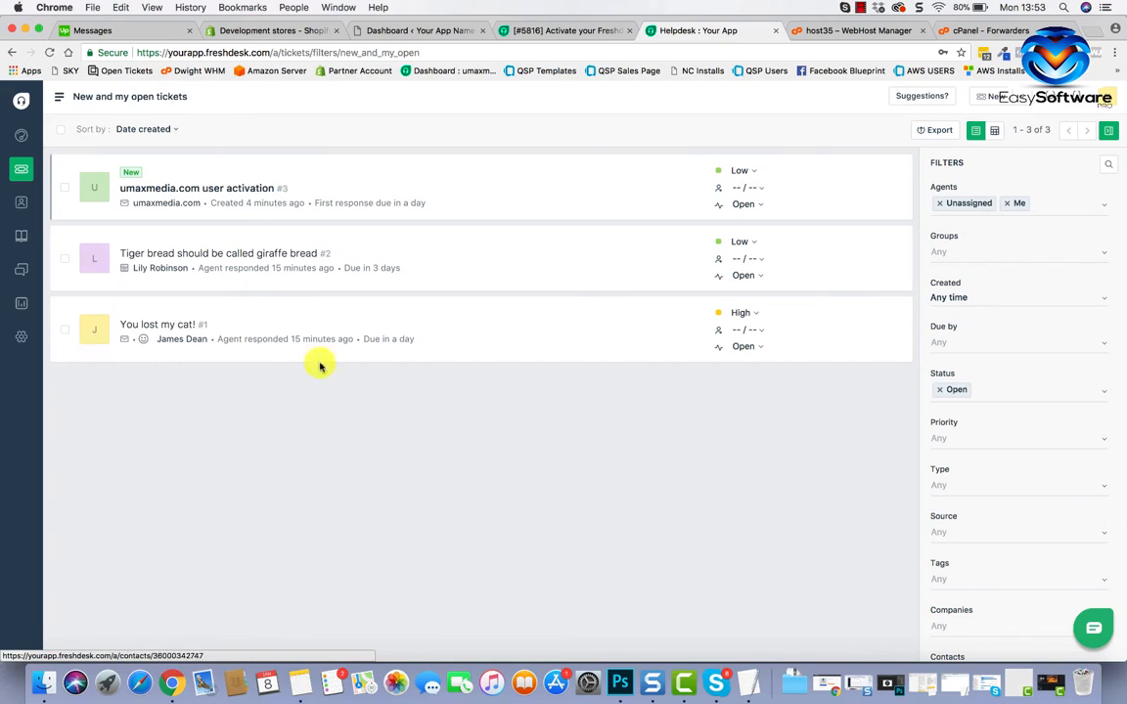